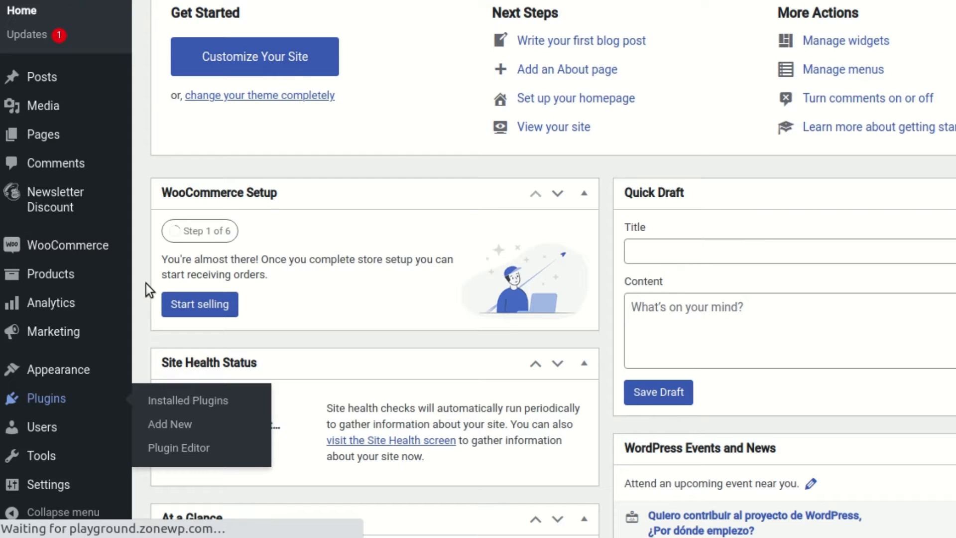
Highlight the active Extra Fields add-on in the plugin list and open the Extended plugin's settings.
scroll(142, 259, "down", 3)
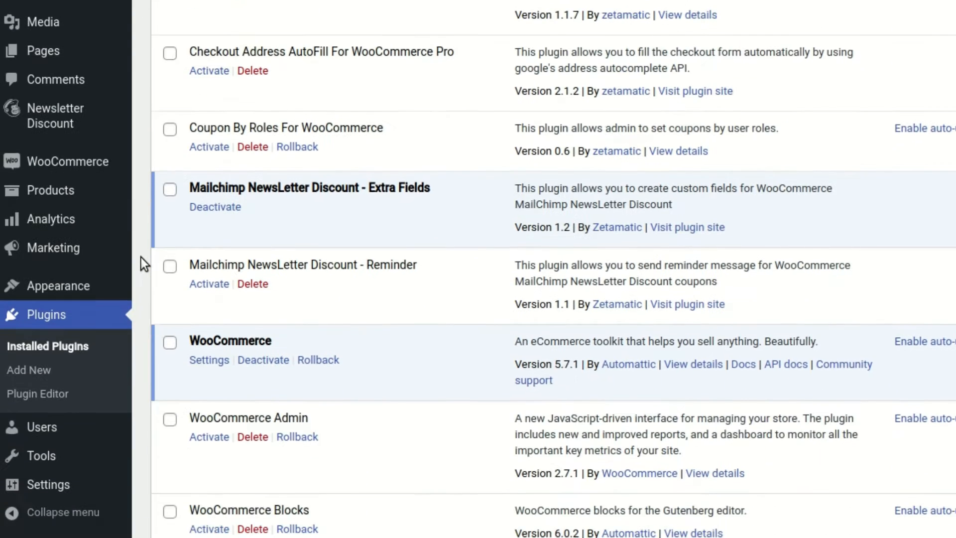
scroll(141, 257, "down", 2)
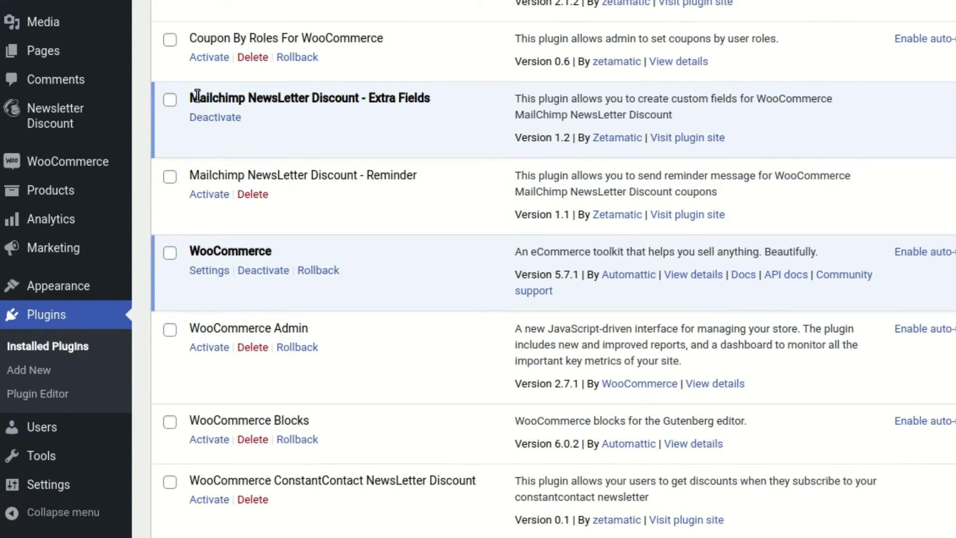
left_click_drag(188, 94, 416, 98)
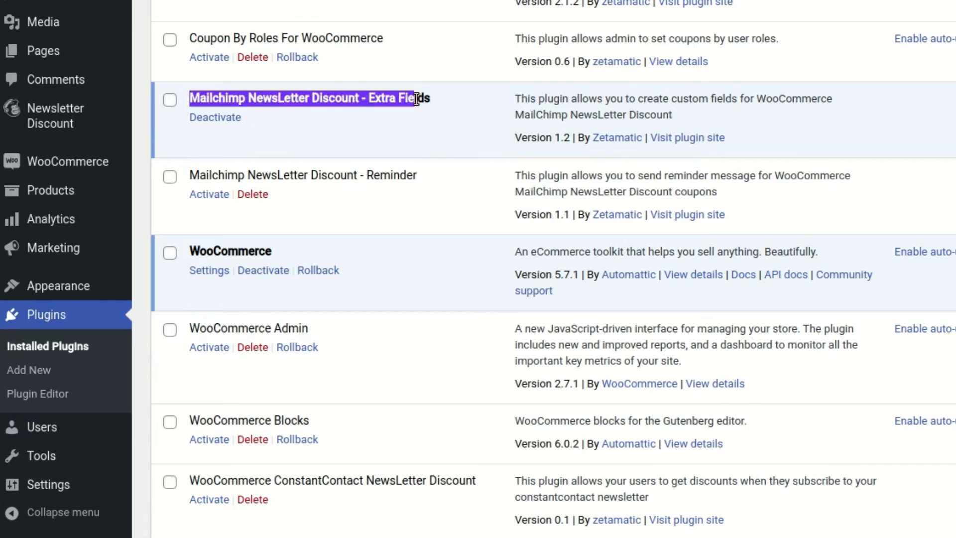
left_click(397, 132)
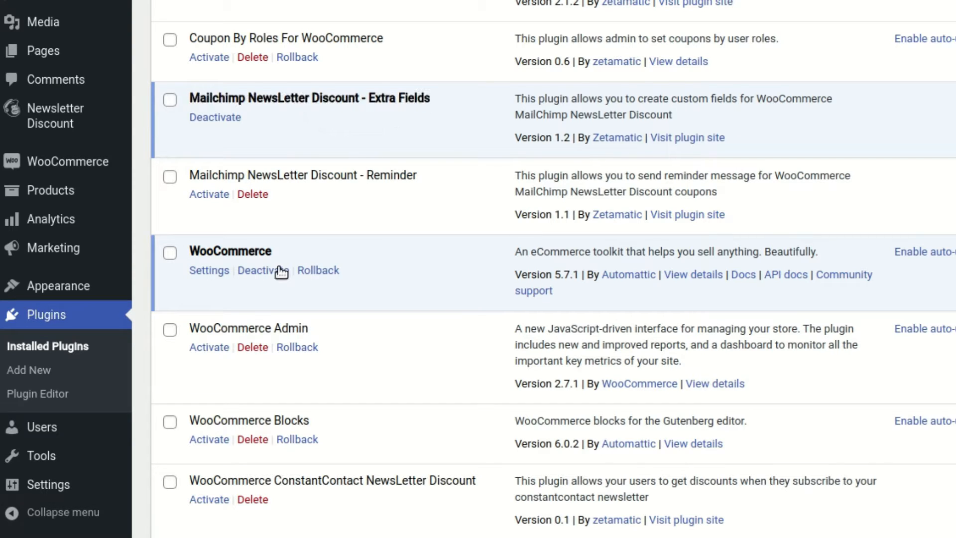
scroll(305, 234, "down", 9)
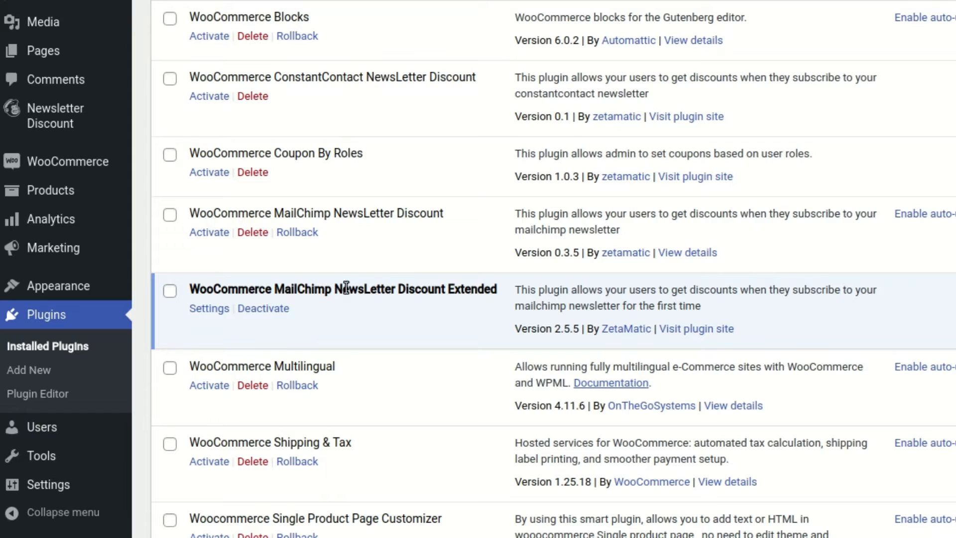
scroll(368, 253, "up", 1)
left_click(209, 355)
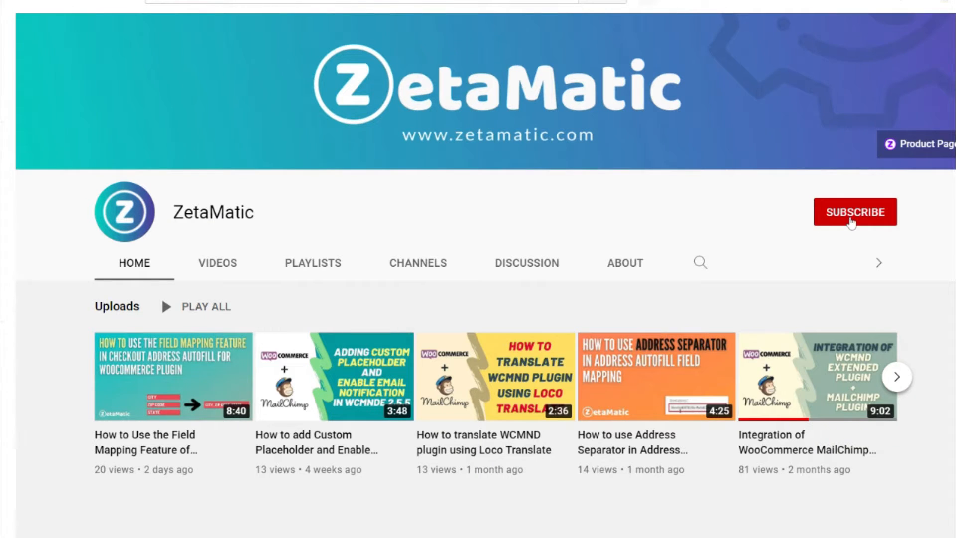
Subscribe to the ZetaMatic YouTube channel with notifications set to All.
left_click(851, 214)
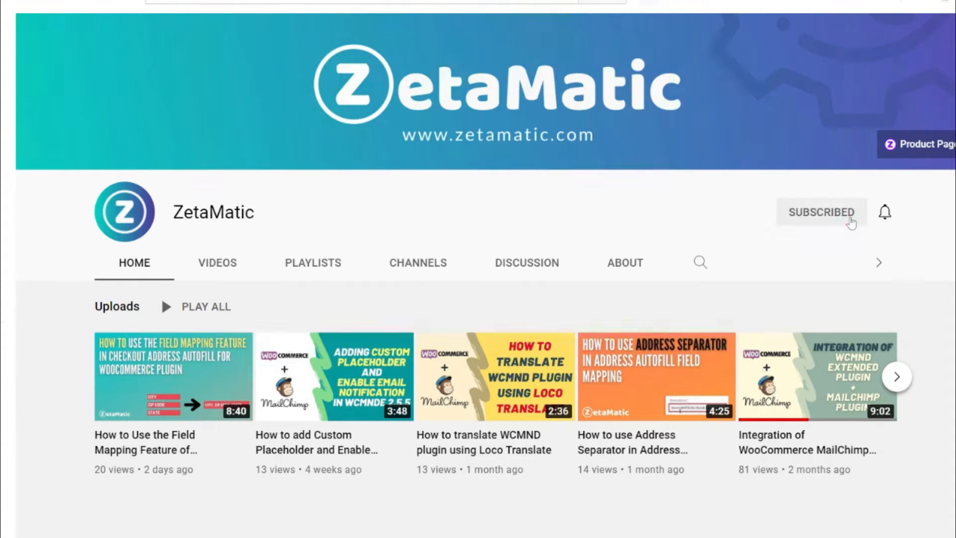
left_click(885, 214)
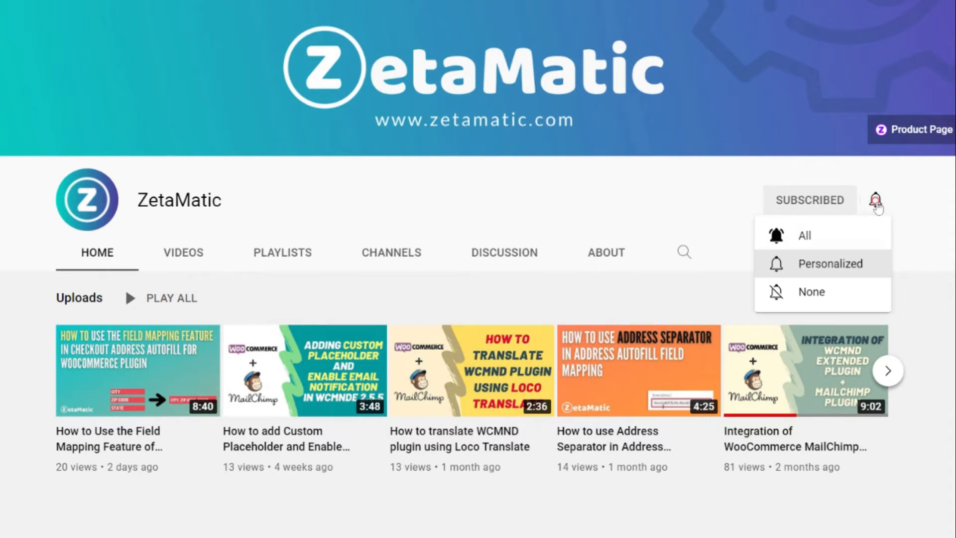
left_click(824, 235)
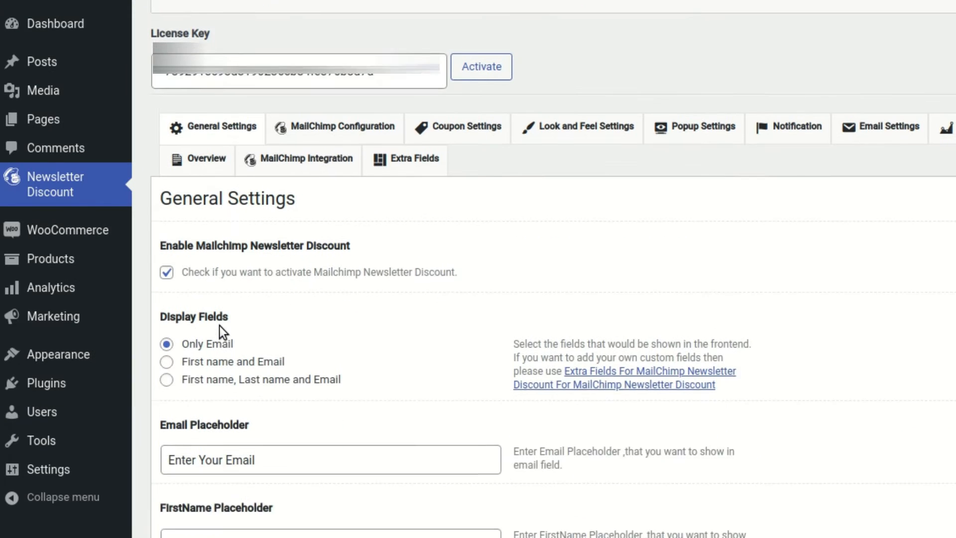
Review the MailChimp Configuration API key and audience, then switch to the Extra Fields tab.
scroll(394, 359, "down", 1)
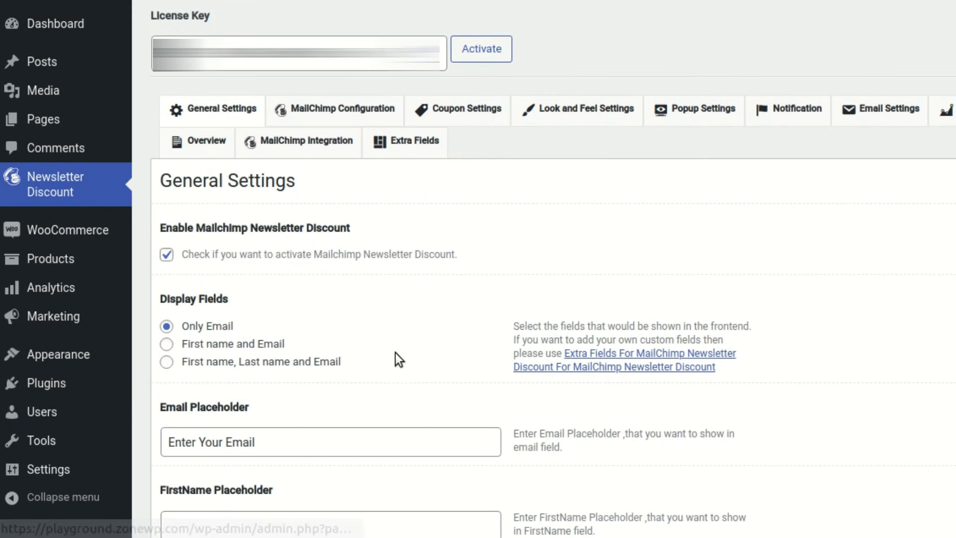
left_click(315, 116)
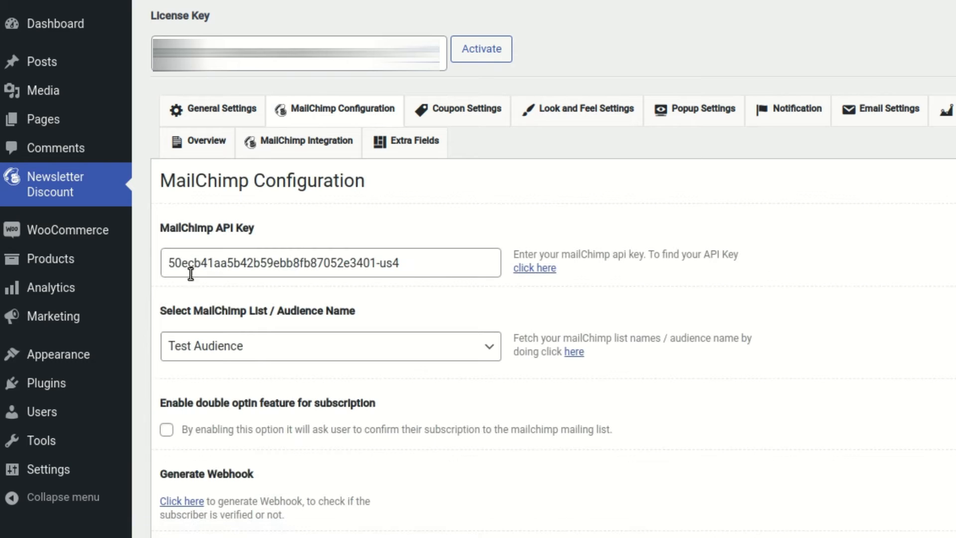
scroll(328, 285, "down", 1)
scroll(328, 285, "down", 2)
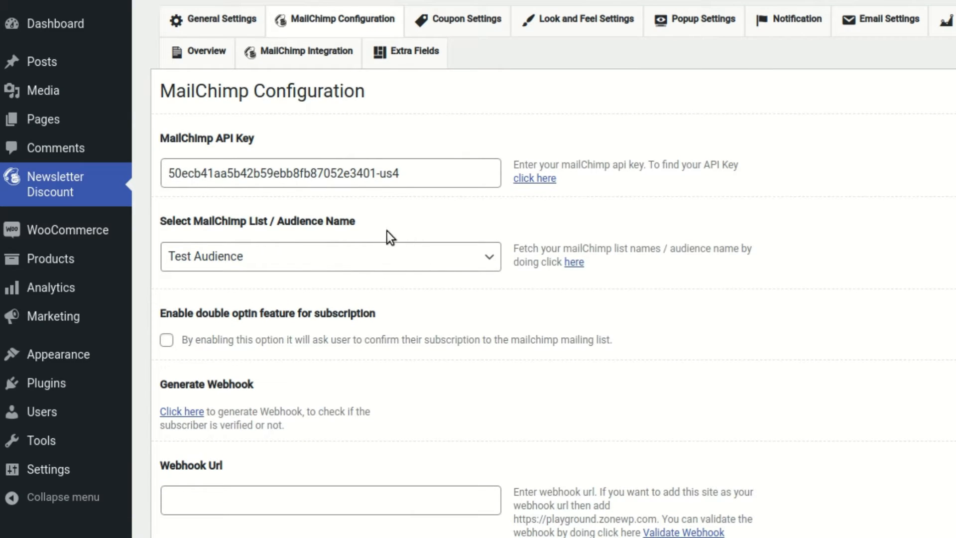
left_click(414, 51)
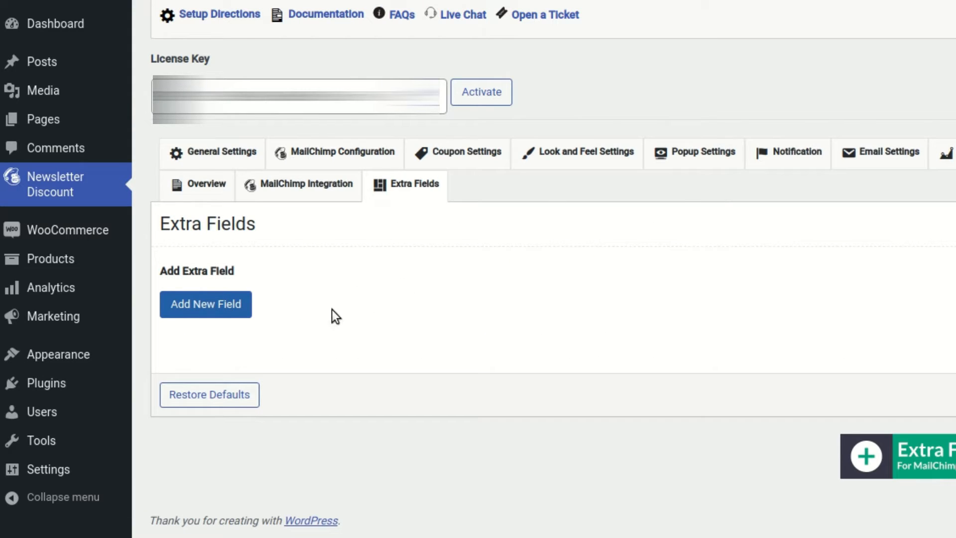
View the Single Line Text, Checkbox, Radio, Select and Date Picker field types, then close the chooser.
left_click(225, 308)
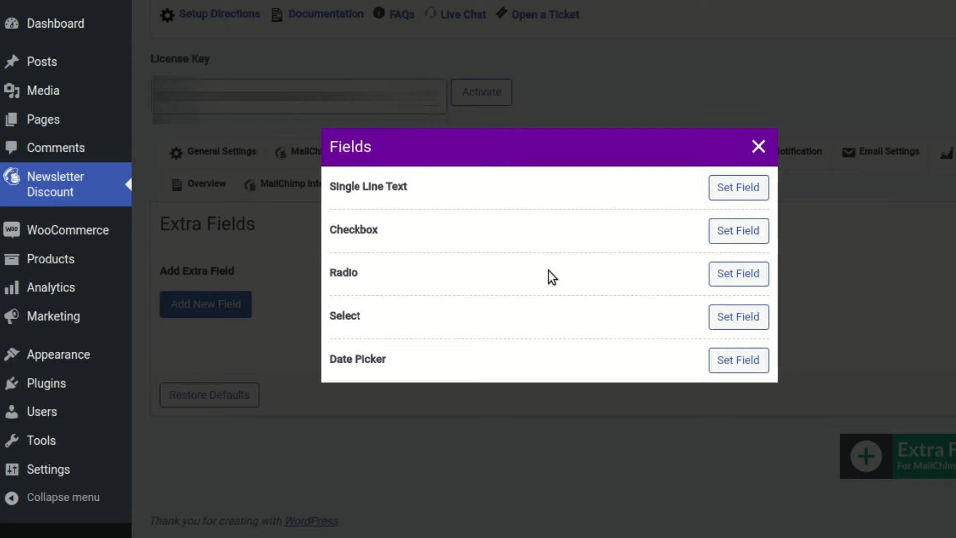
key("Escape")
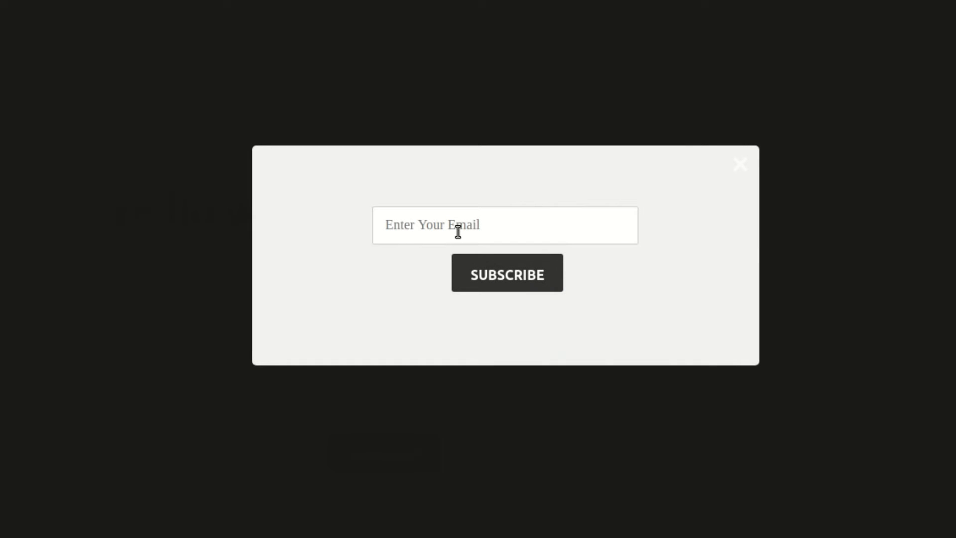
left_click(421, 228)
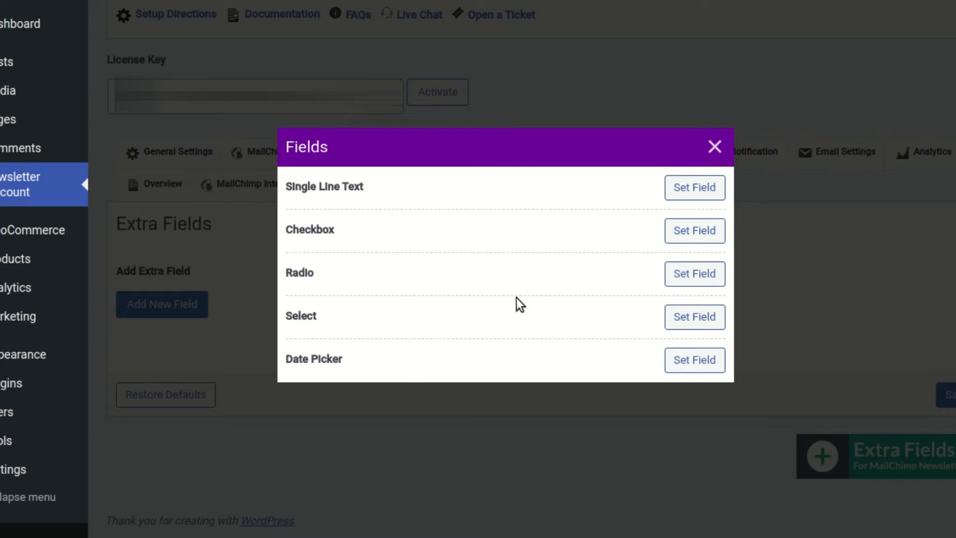
Create a Radio field named Choose Gender with options 'Male, Female'.
left_click(694, 275)
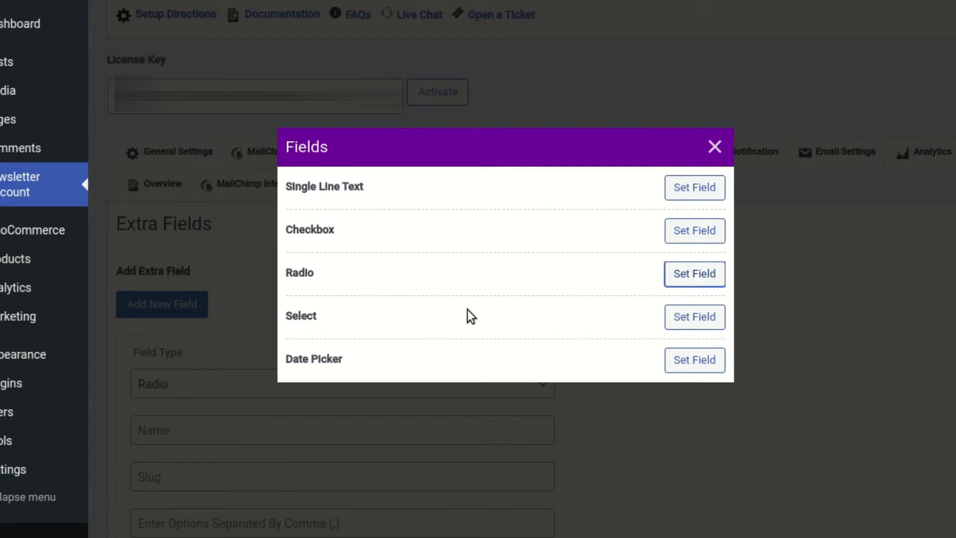
left_click(243, 317)
scroll(239, 299, "down", 3)
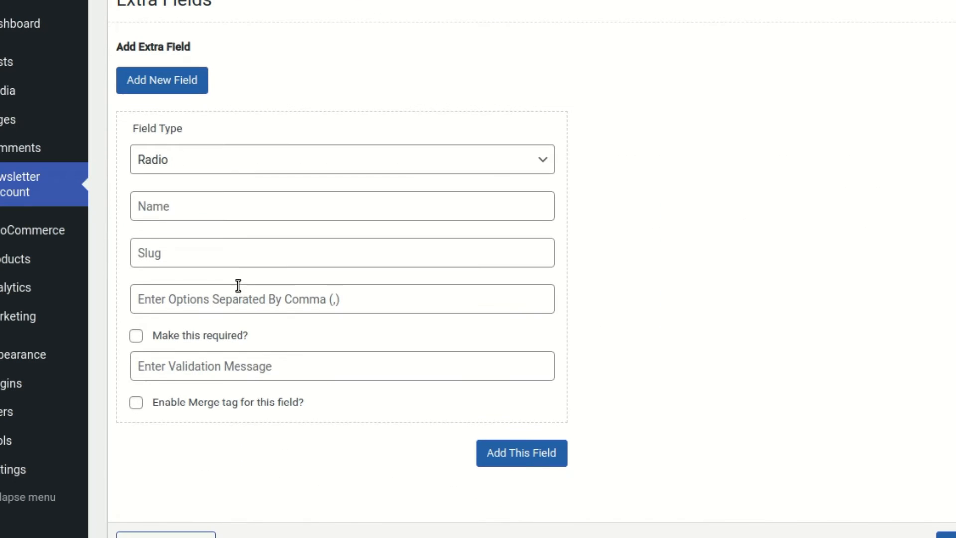
left_click(214, 196)
type("Chooose")
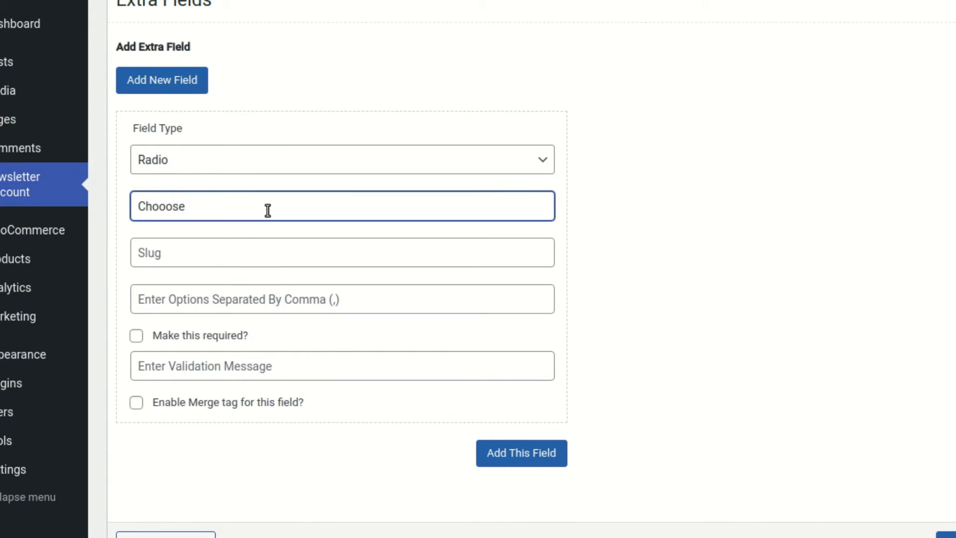
key("BackSpace")
key("BackSpace")
key("BackSpace")
key("BackSpace")
type("se Gender")
key("Tab")
key("Tab")
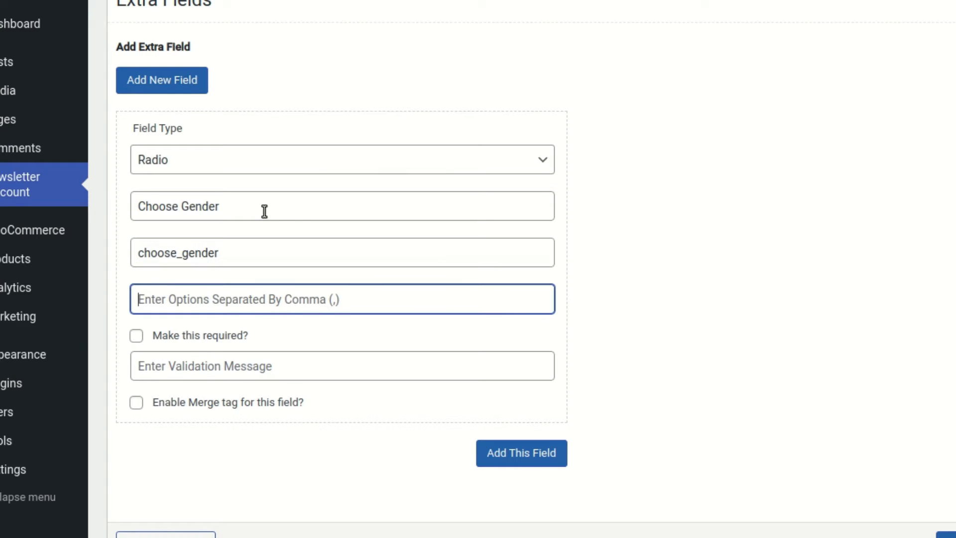
type("Male")
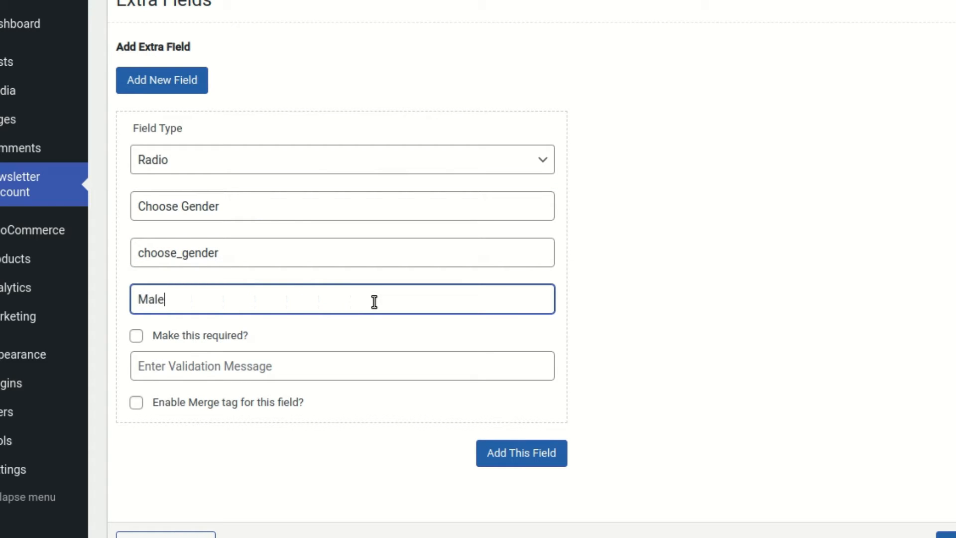
type(", Female")
Make the gender field required with a choose-gender validation message, add it and save options.
key("Tab")
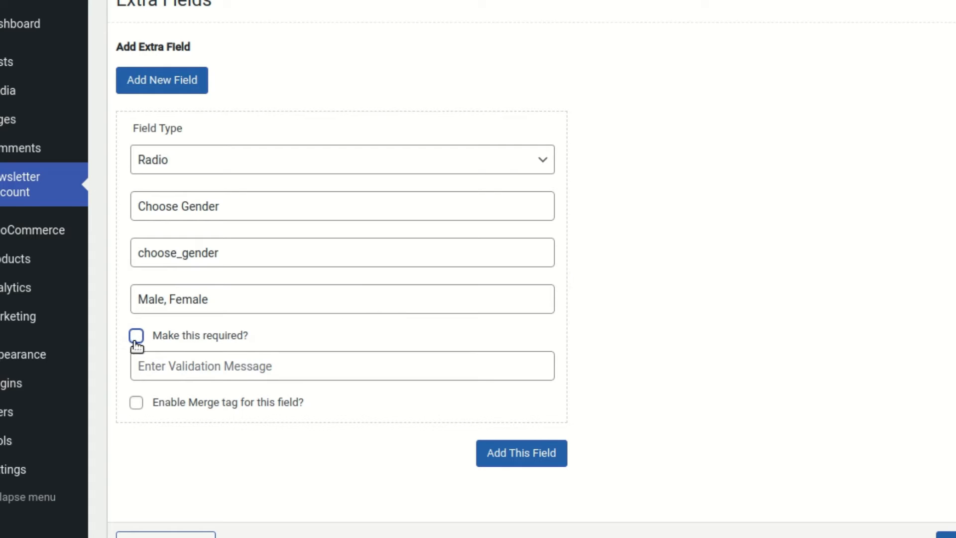
left_click(222, 371)
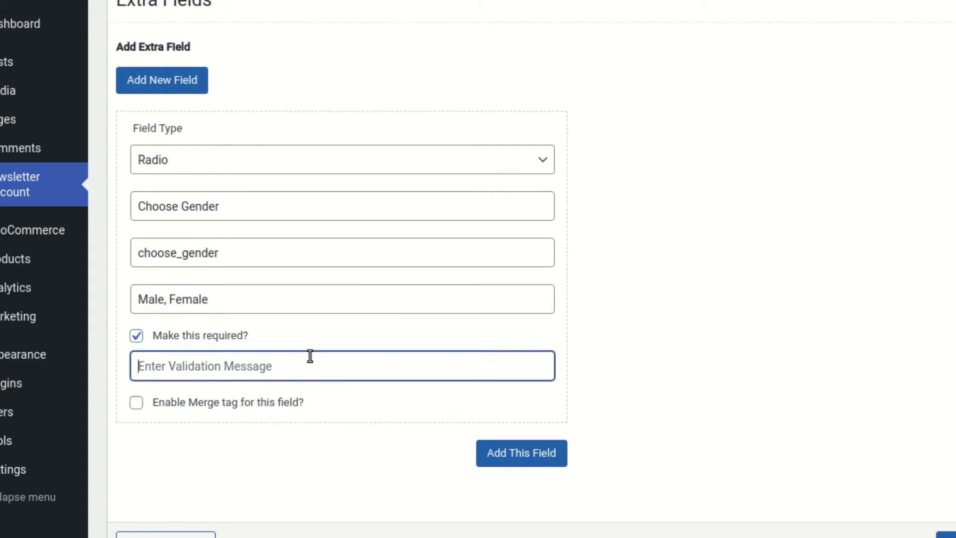
type("Please ente")
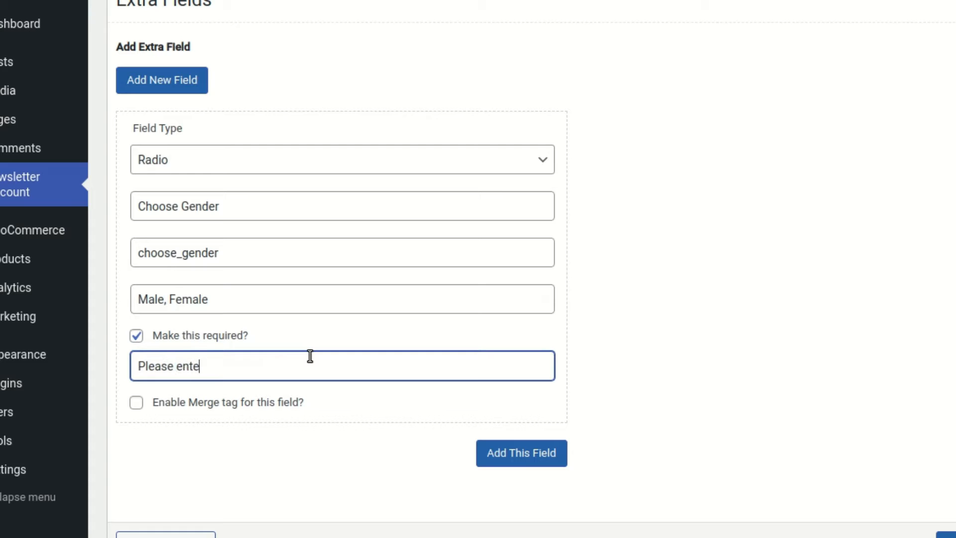
key("BackSpace")
key("BackSpace")
key("BackSpace")
key("BackSpace")
type("choose gender")
key("Tab")
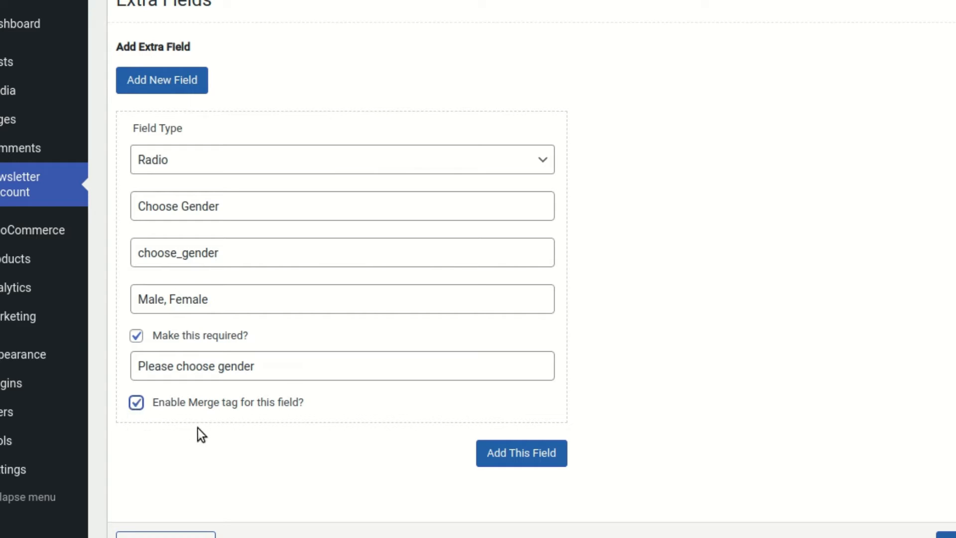
left_click(512, 454)
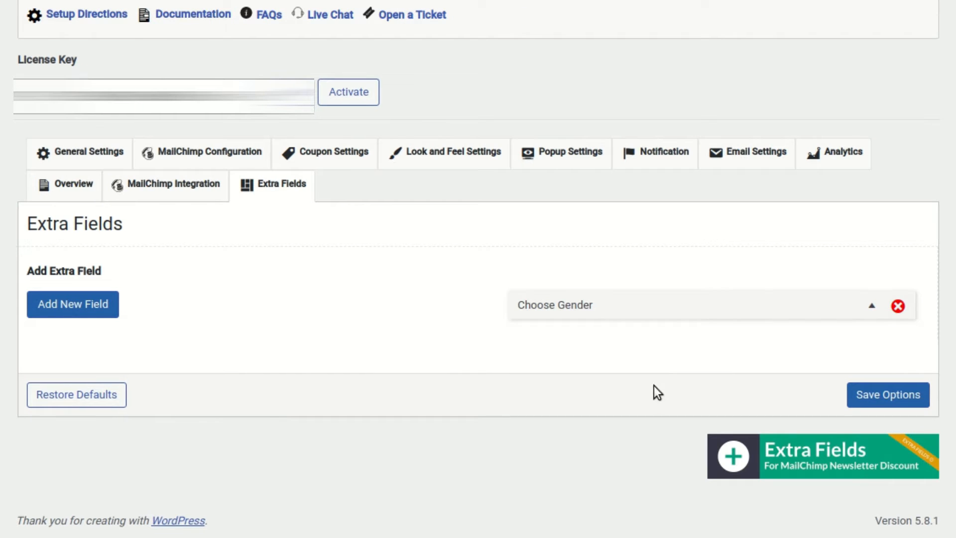
left_click(868, 393)
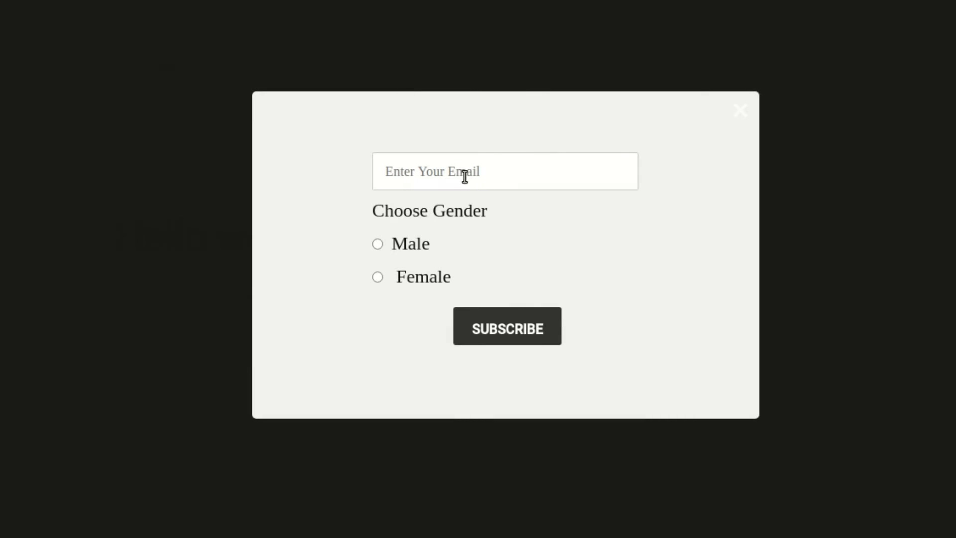
In the popup, pick Male, paste a test email and submit the subscription.
left_click_drag(377, 201, 487, 269)
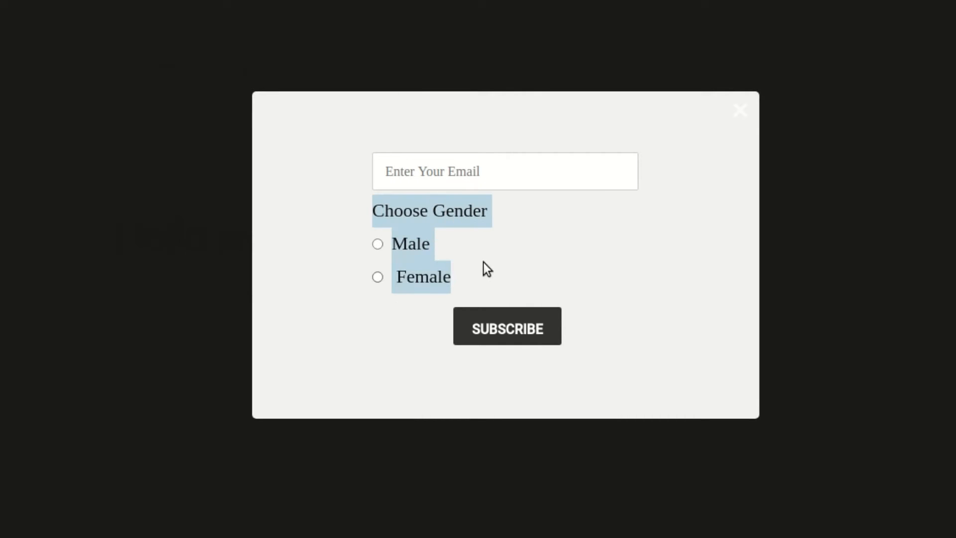
left_click(417, 282)
left_click(416, 248)
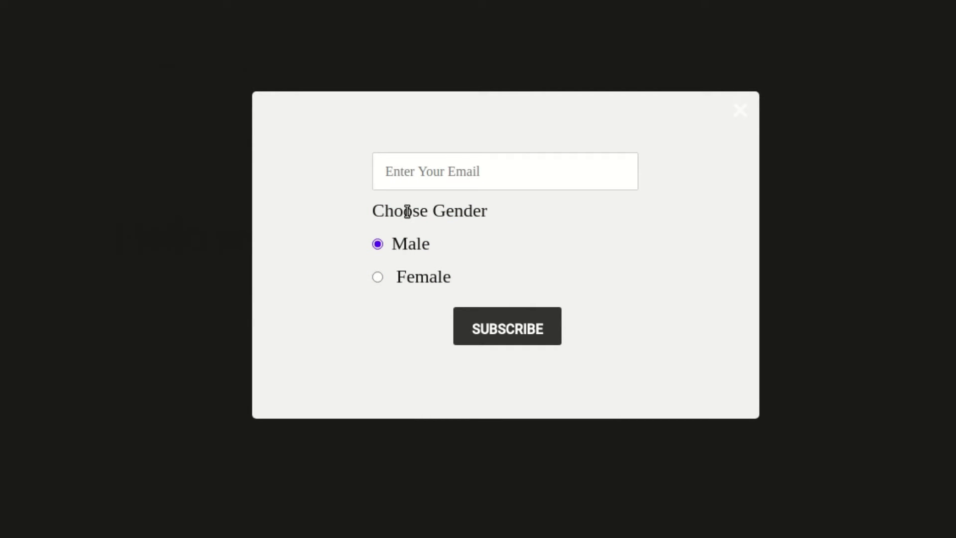
left_click(432, 188)
key("ctrl+v")
left_click(480, 323)
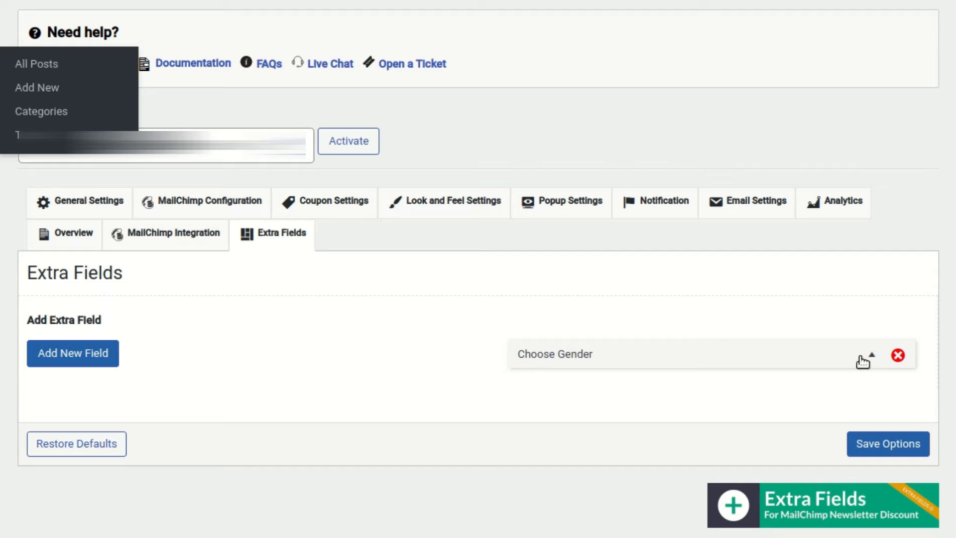
Append ', Others' to the Choose Gender options, making them Male, Female, Others, and save.
left_click(861, 357)
scroll(791, 294, "down", 3)
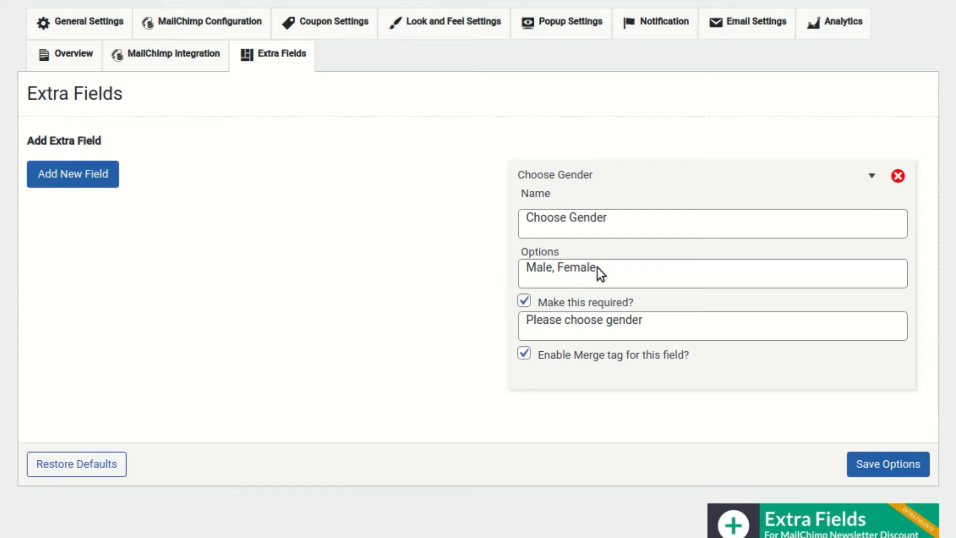
left_click(665, 287)
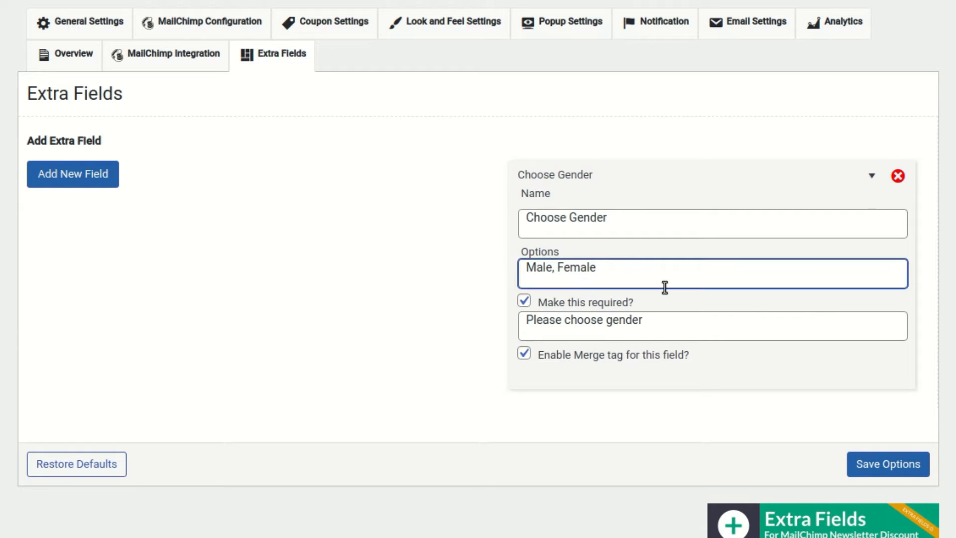
type(", Others")
left_click(879, 472)
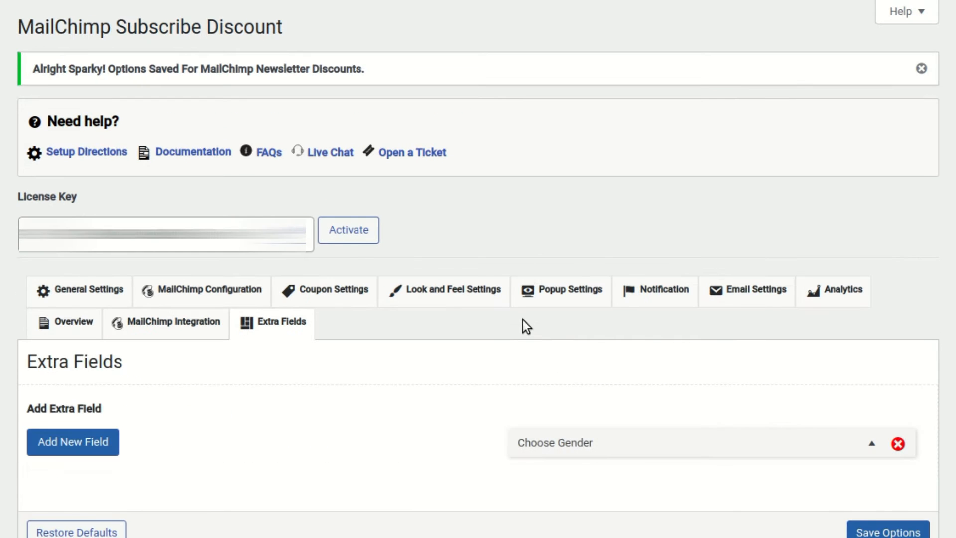
Reload the front-end page so the subscribe form shows the Others gender choice.
scroll(523, 324, "down", 3)
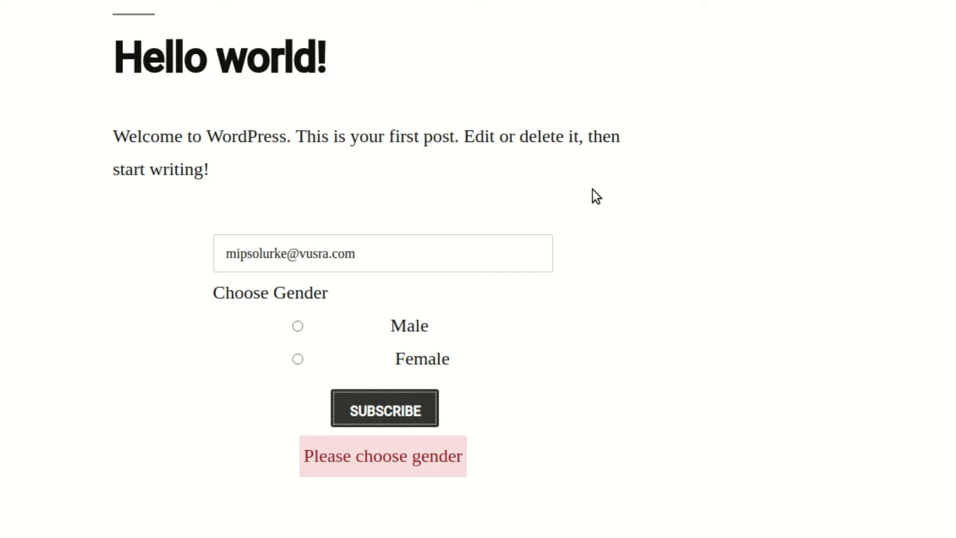
right_click(593, 190)
left_click(645, 242)
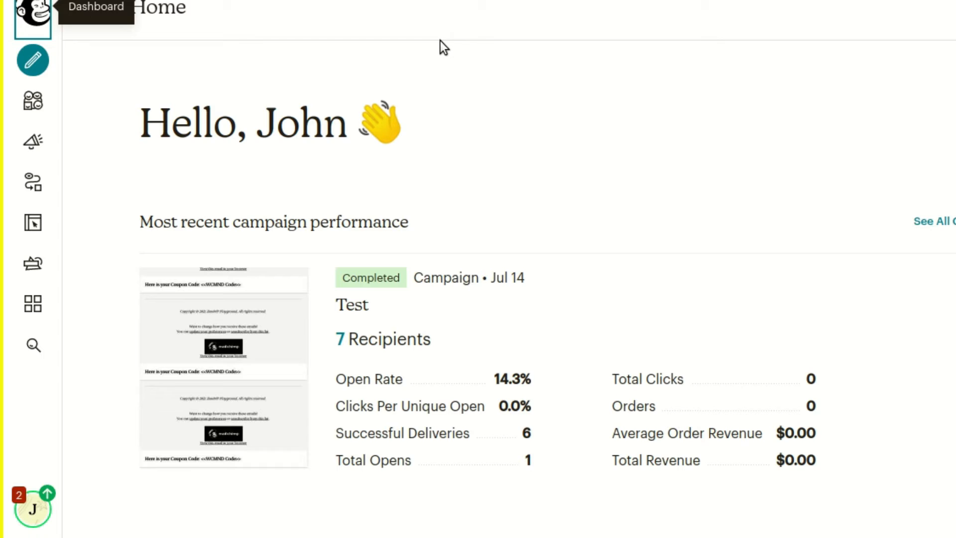
In Mailchimp's All contacts, open the newest contact and confirm choose gender is Male.
left_click(35, 103)
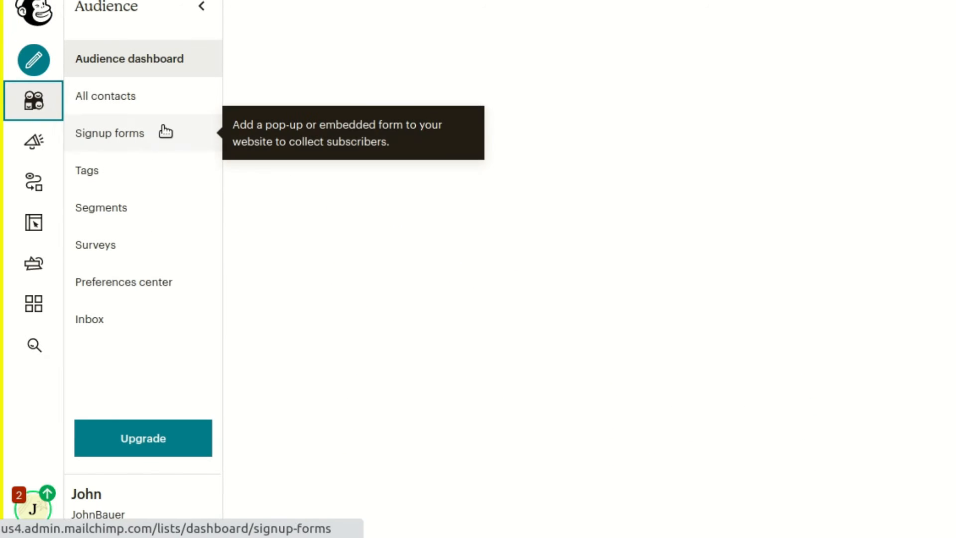
left_click(168, 107)
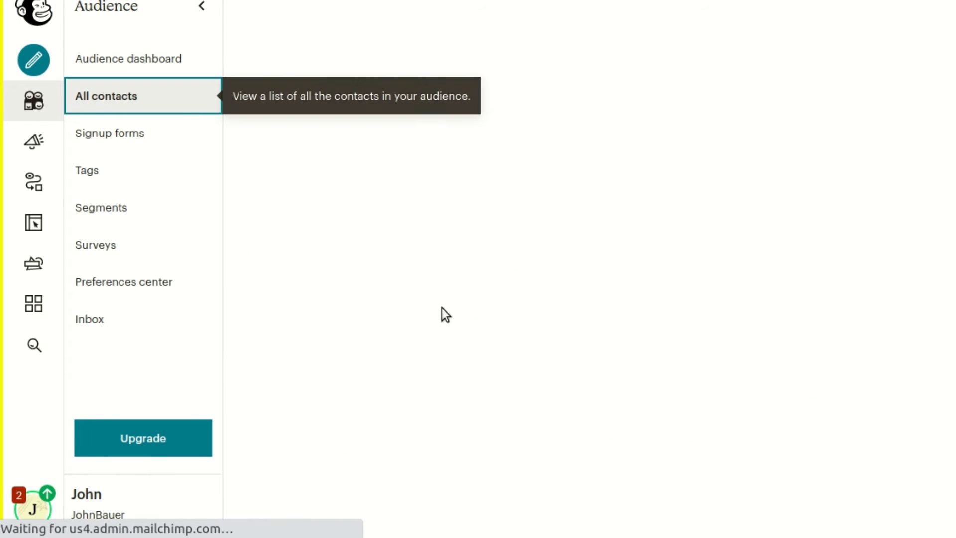
scroll(558, 308, "down", 8)
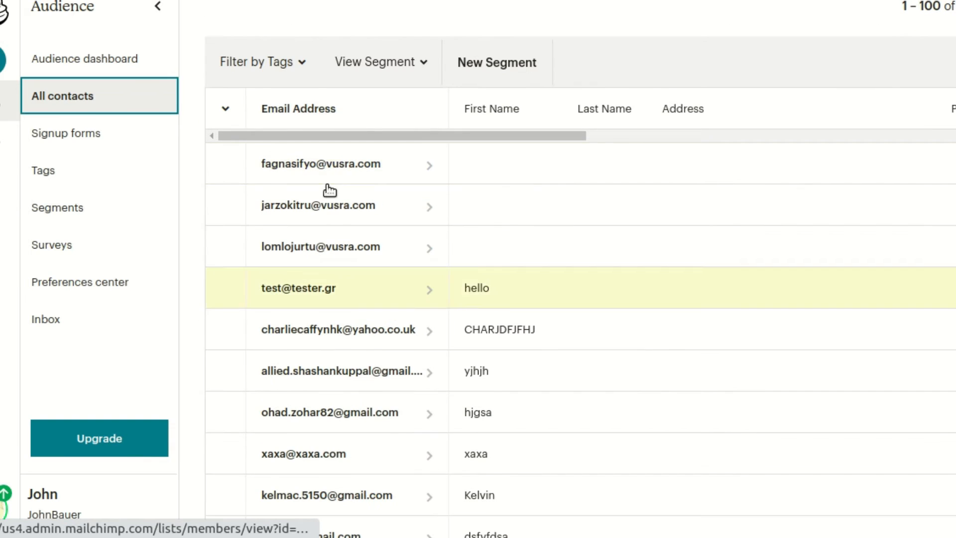
left_click(326, 160)
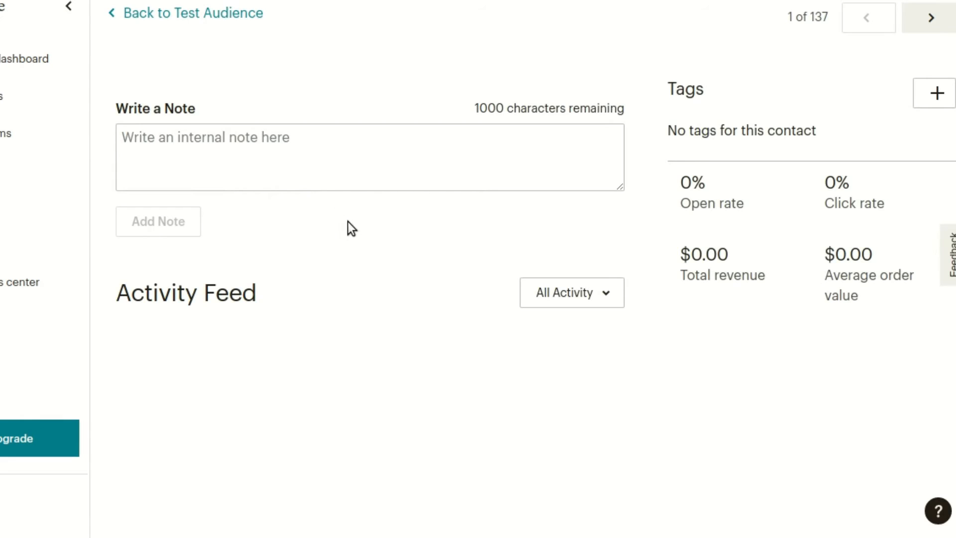
scroll(368, 226, "down", 8)
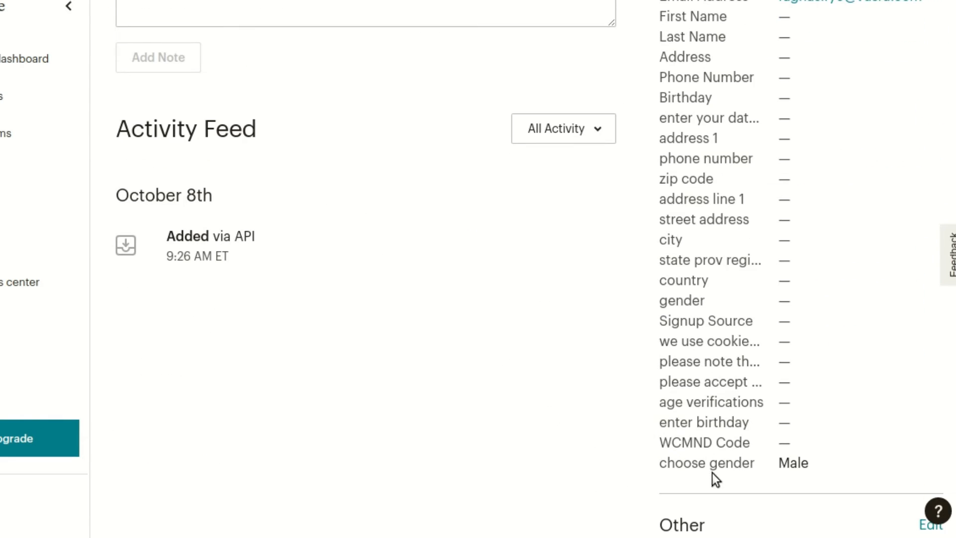
left_click_drag(661, 464, 794, 471)
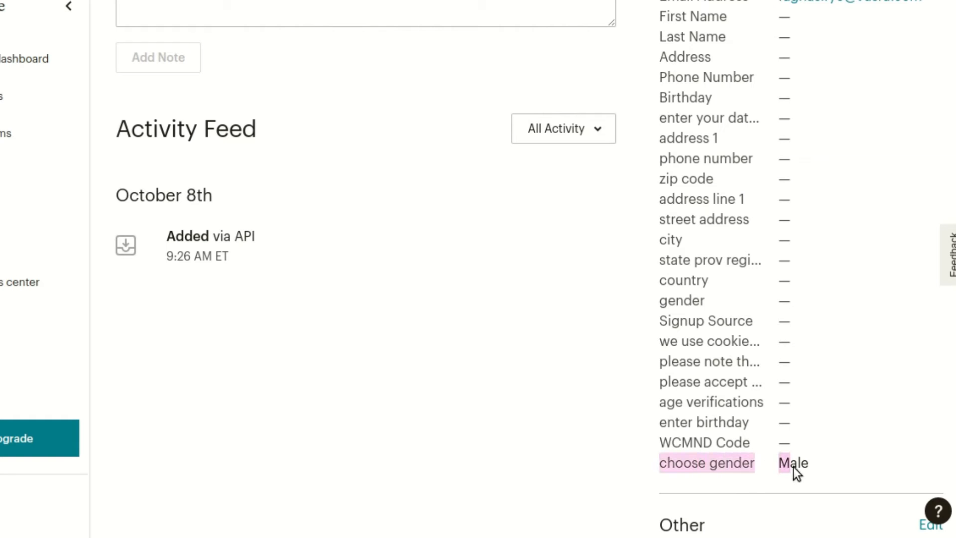
left_click(802, 464)
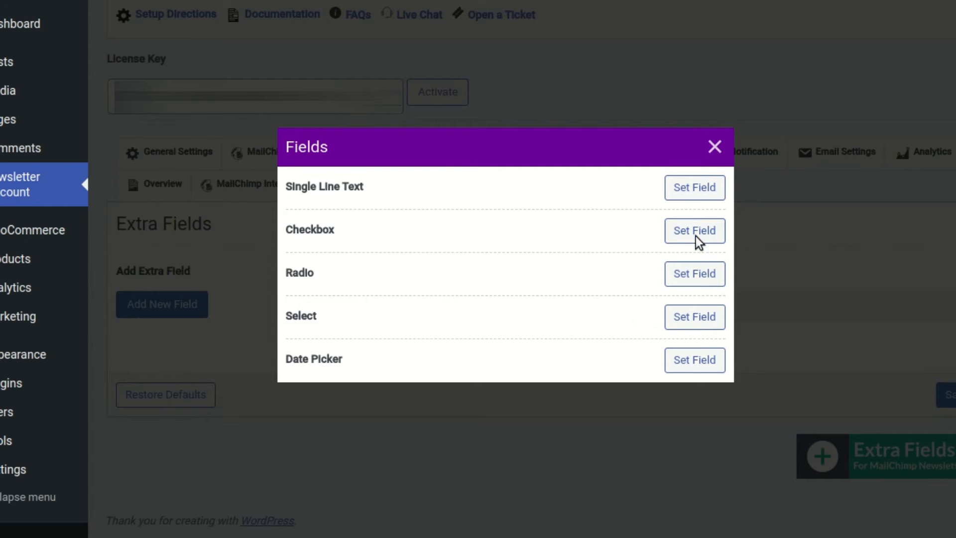
Add a Single Line Text field named Enter Your Phone Number, with matching validation message and slug.
left_click(697, 188)
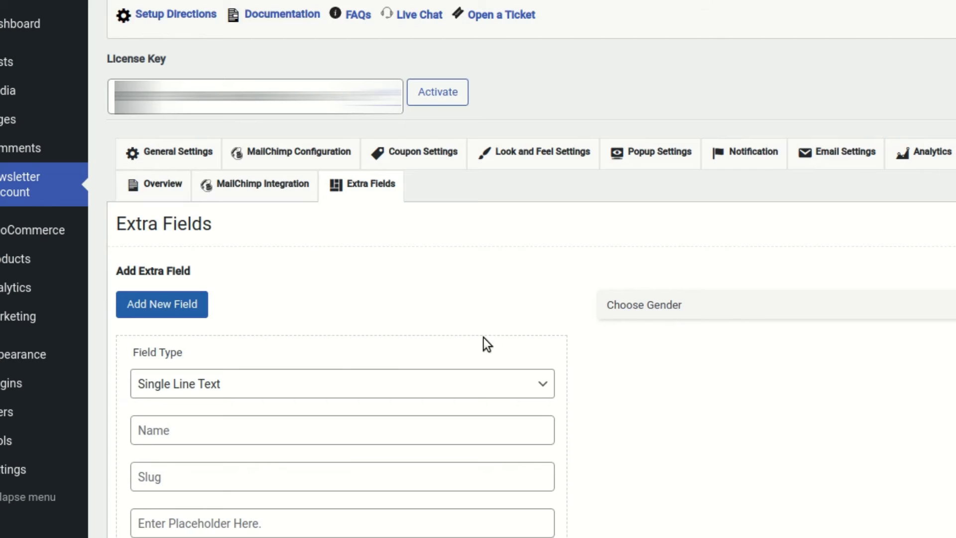
scroll(274, 307, "down", 3)
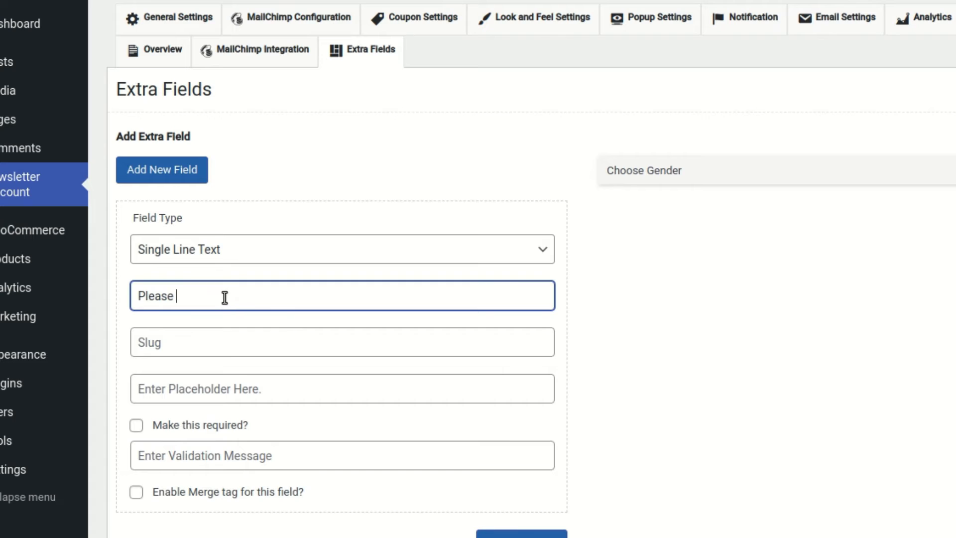
type("Enter Your Phone Nu")
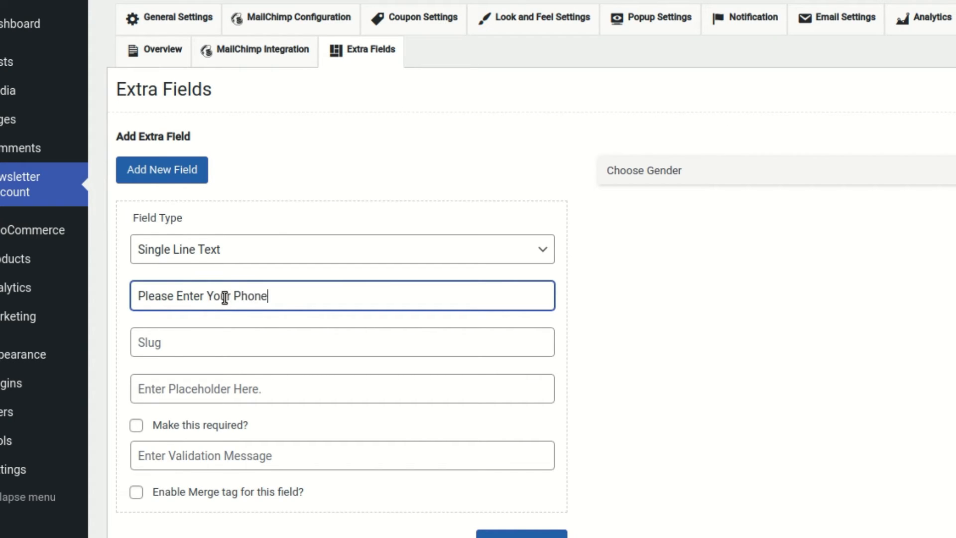
type("mber")
key("ctrl+a")
key("ctrl+c")
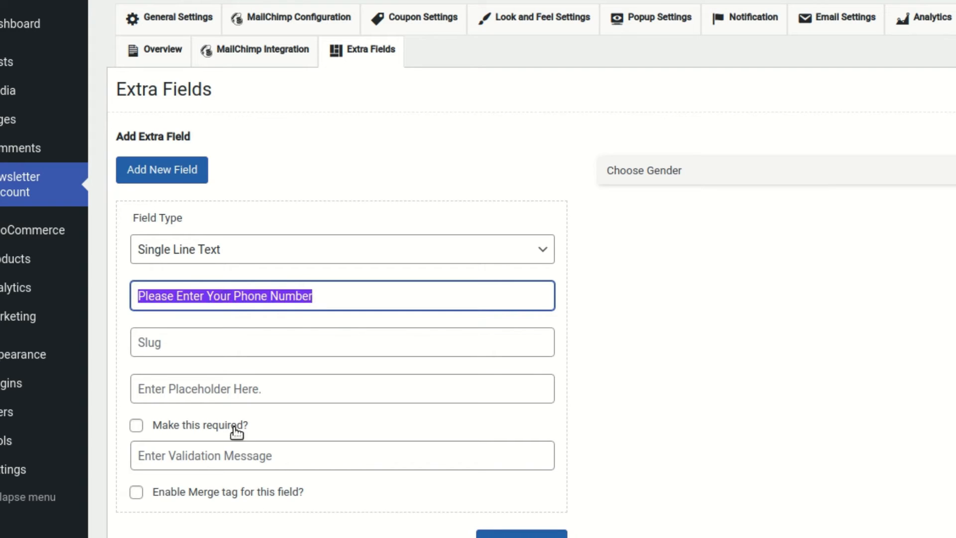
left_click(235, 455)
key("ctrl+v")
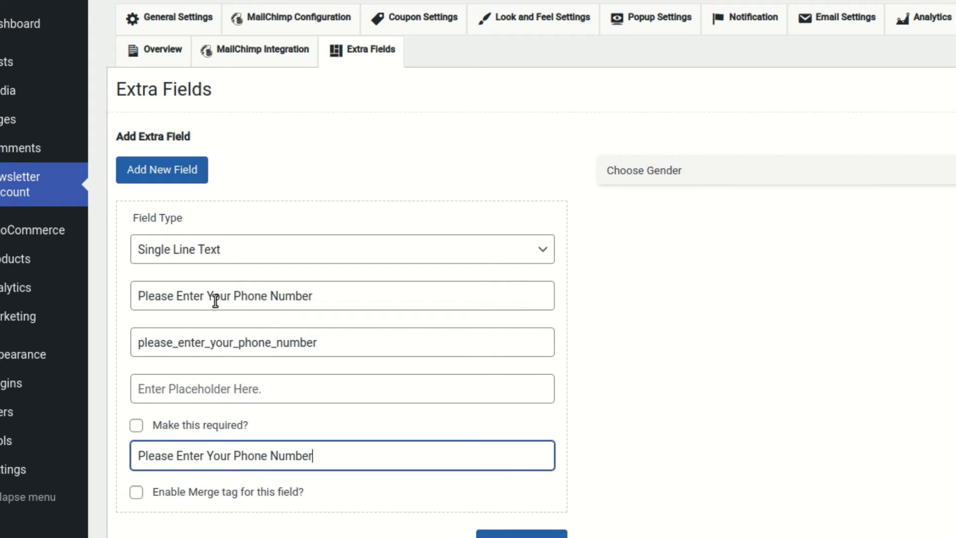
left_click_drag(174, 299, 127, 294)
key("BackSpace")
key("Delete")
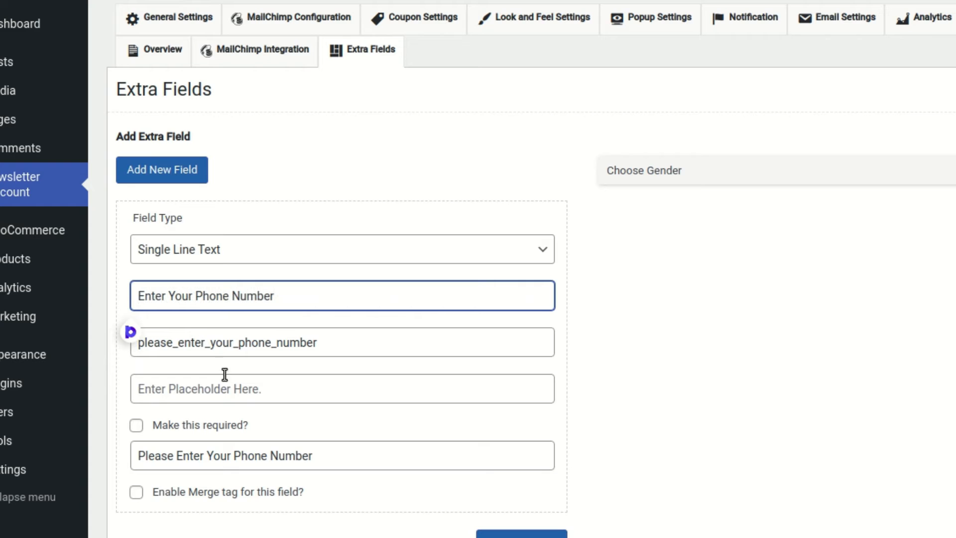
left_click_drag(178, 343, 124, 341)
key("BackSpace")
Use the field name as placeholder, add the field, enable its merge tag and save.
left_click(267, 393)
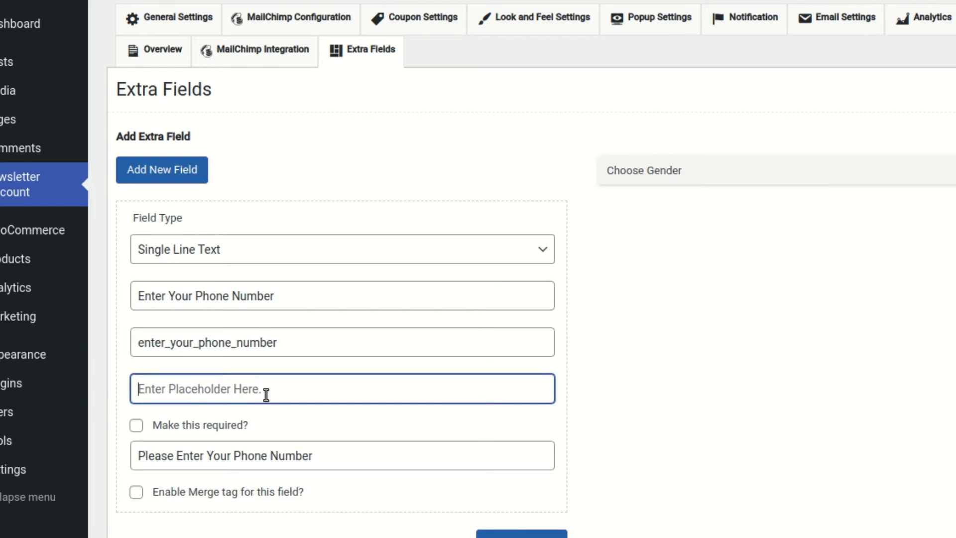
triple_click(243, 299)
key("ctrl+c")
left_click(259, 386)
key("ctrl+v")
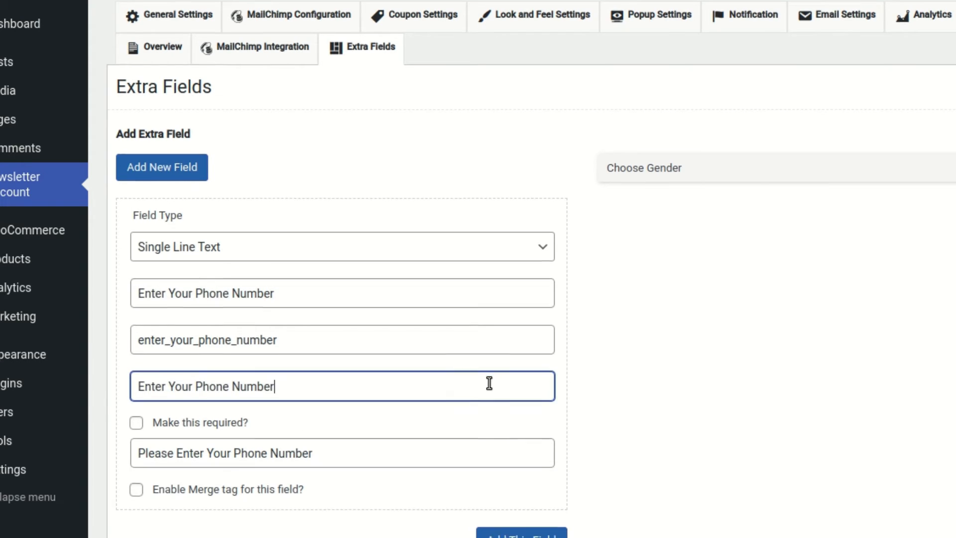
scroll(498, 379, "down", 3)
left_click(509, 374)
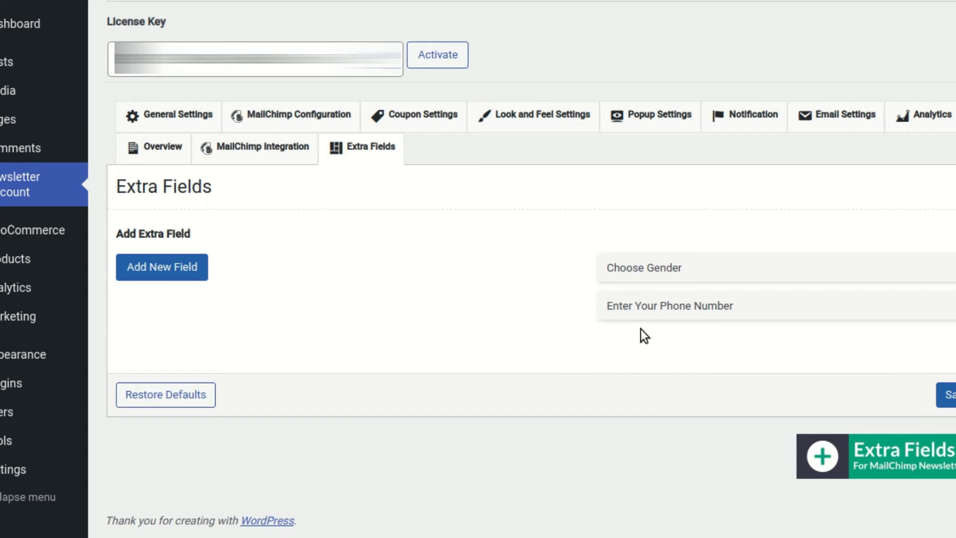
left_click(946, 317)
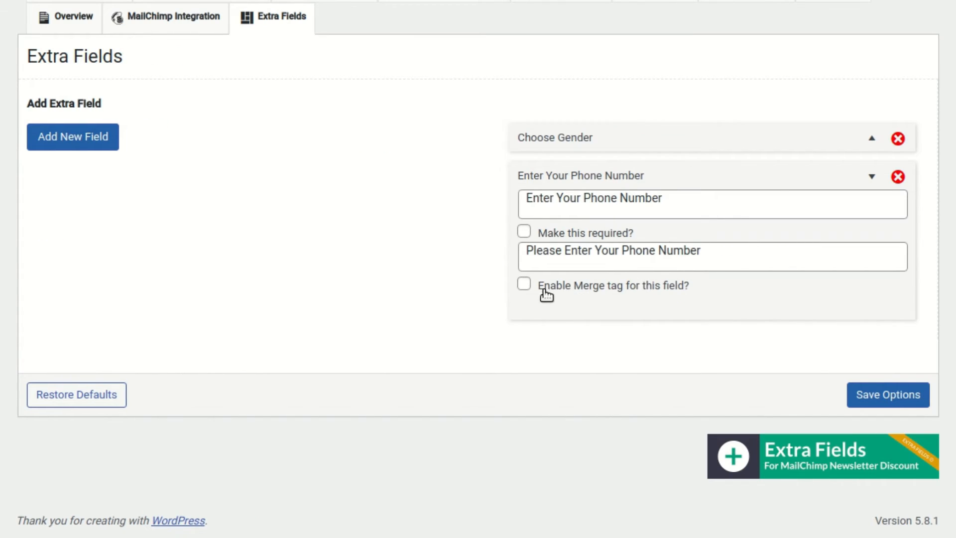
left_click(529, 283)
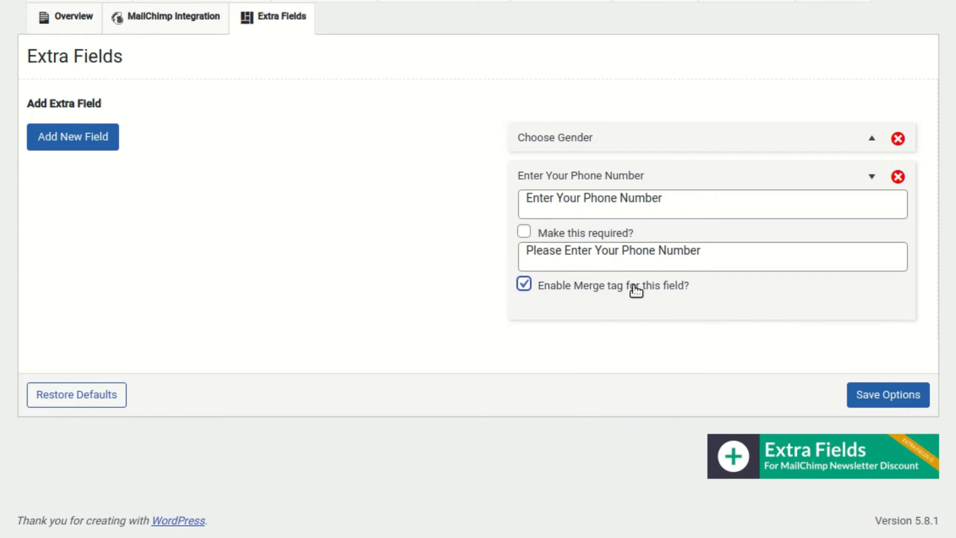
left_click(890, 394)
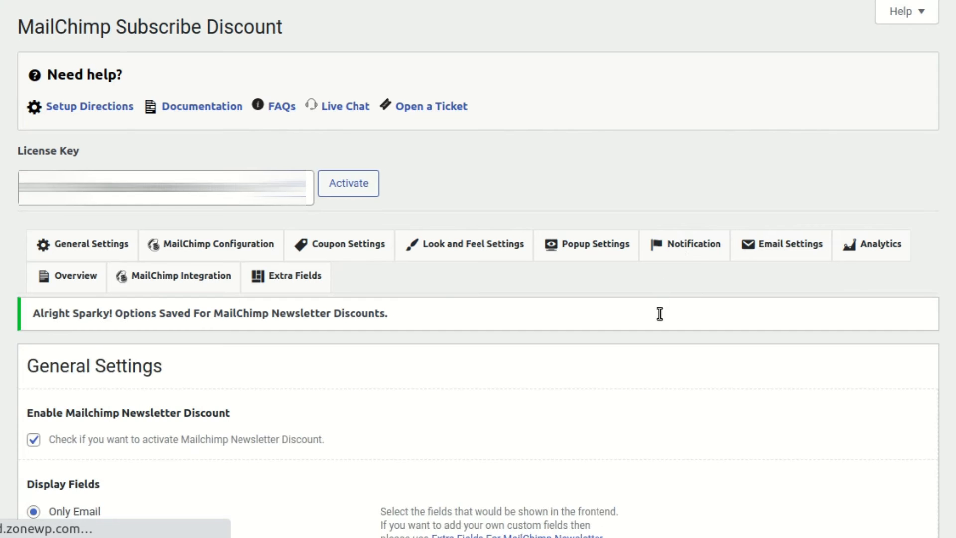
Drag Enter Your Phone Number above Choose Gender and save the new field order.
left_click_drag(747, 485, 642, 423)
scroll(757, 466, "down", 1)
scroll(787, 462, "down", 2)
left_click(879, 398)
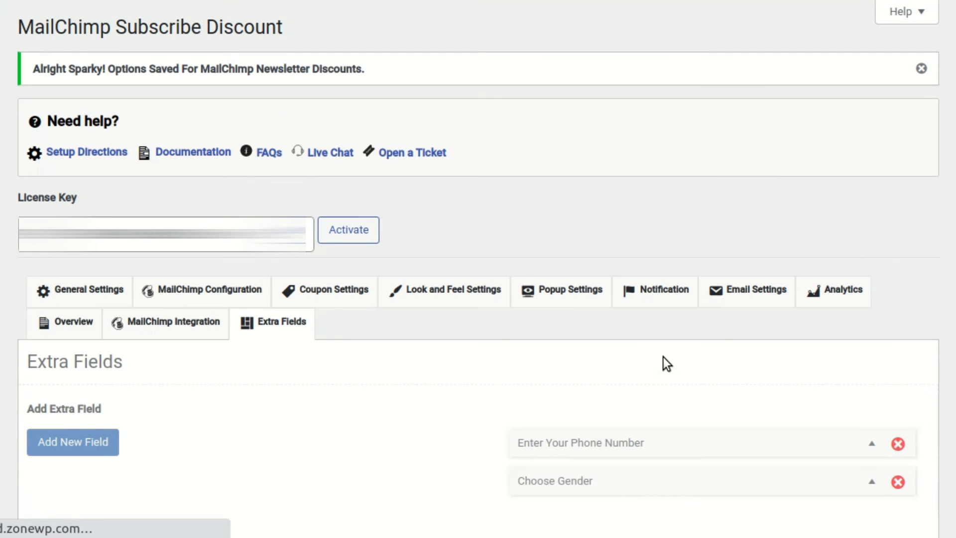
scroll(605, 323, "down", 3)
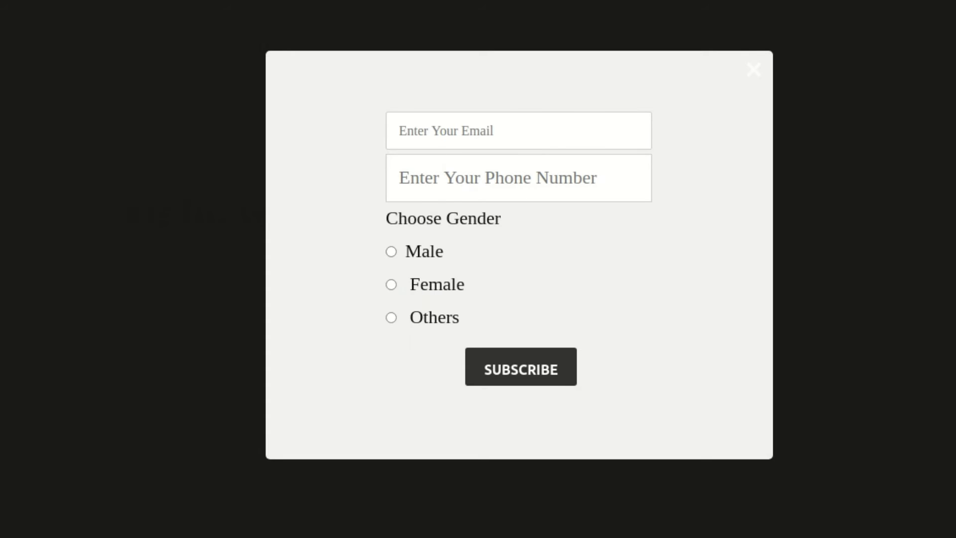
Enter a test email address and a phone number in the popup signup form.
left_click(447, 132)
left_click(501, 186)
type("0")
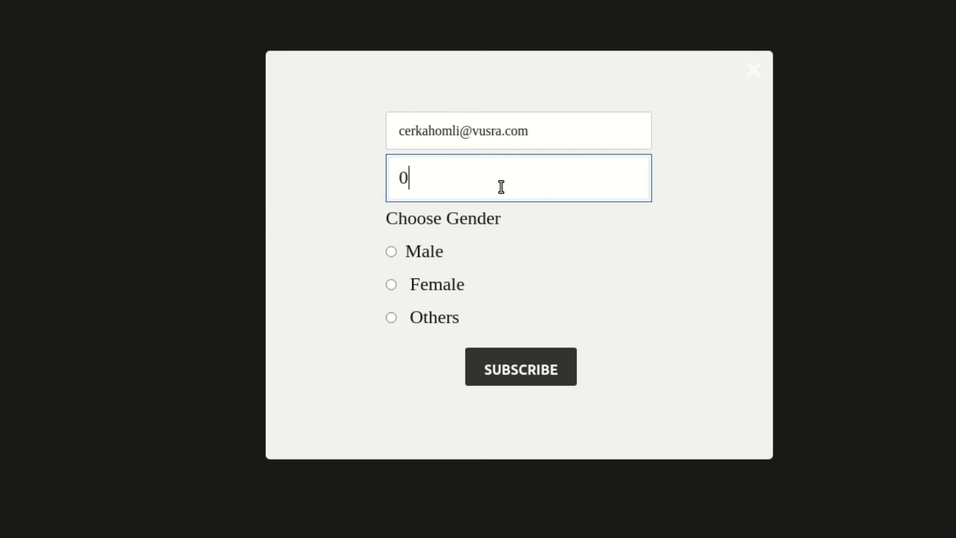
type("0-000-000")
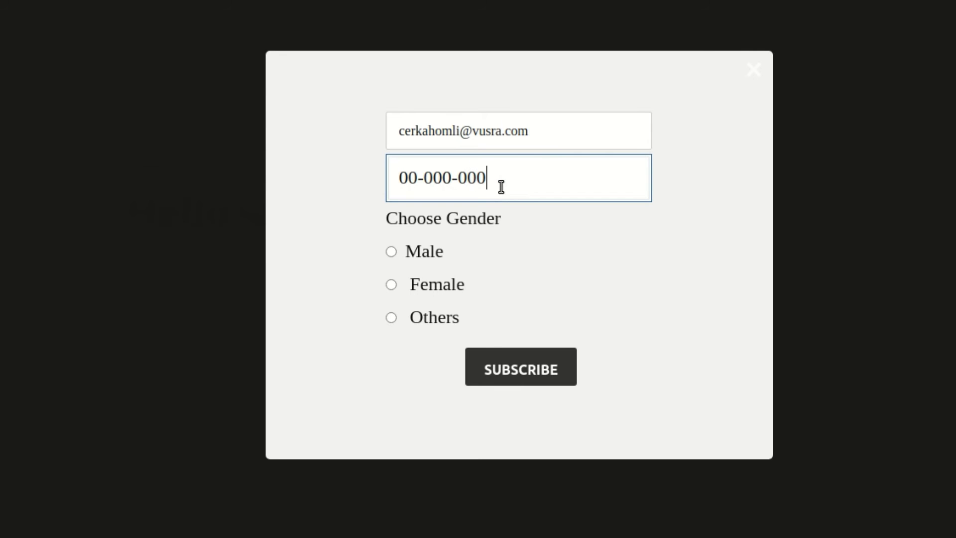
Choose Female as the gender and submit the subscription.
key("Tab")
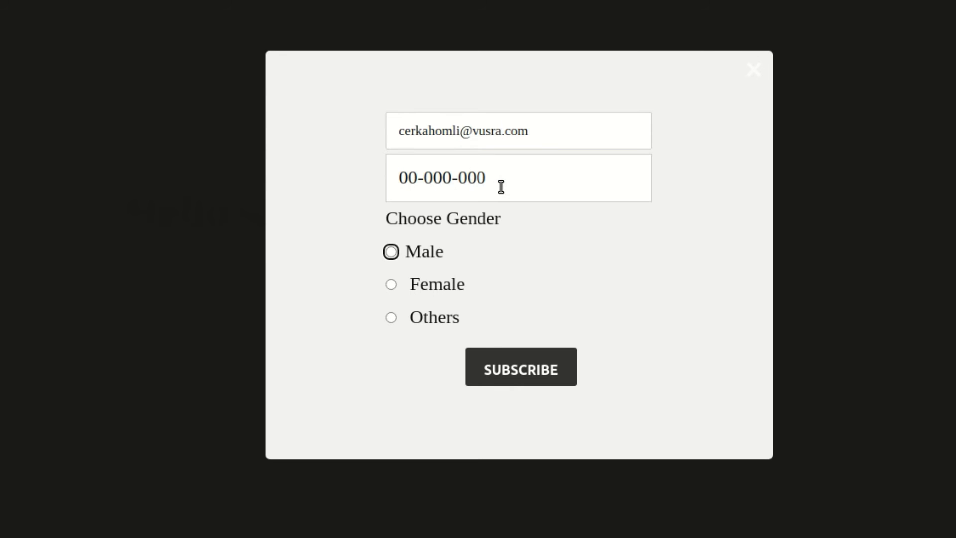
left_click(391, 252)
left_click(392, 285)
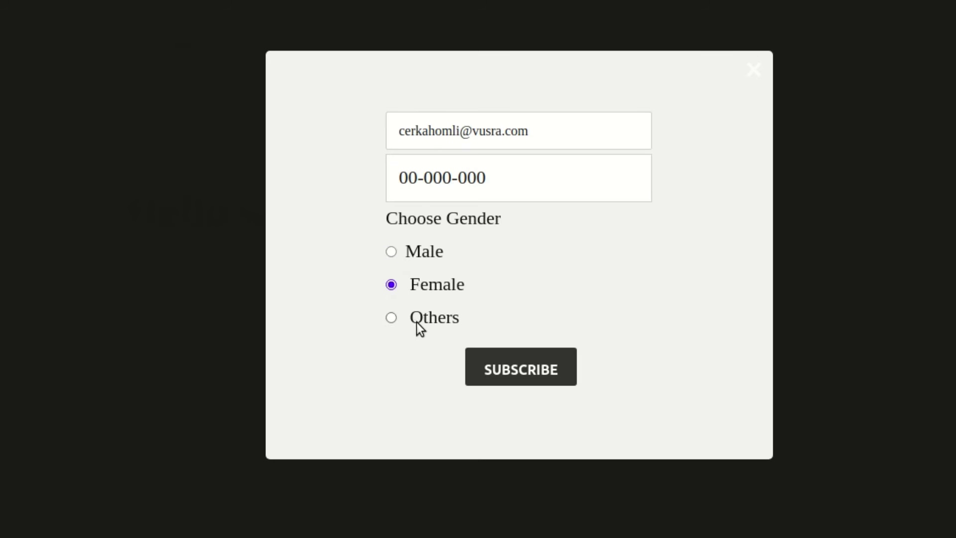
left_click(533, 375)
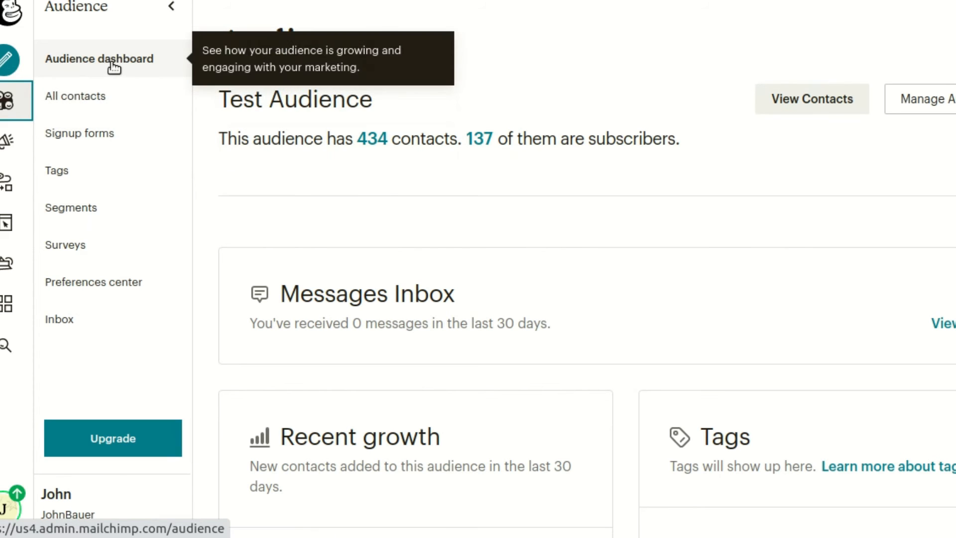
From All contacts, open the newest subscriber's profile and scroll to Profile Information.
left_click(107, 107)
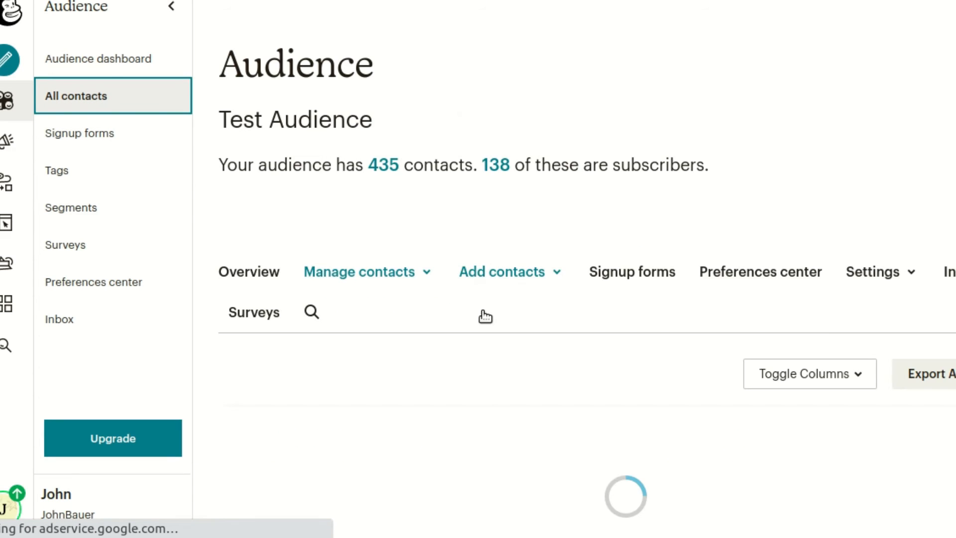
scroll(482, 316, "down", 7)
left_click(393, 211)
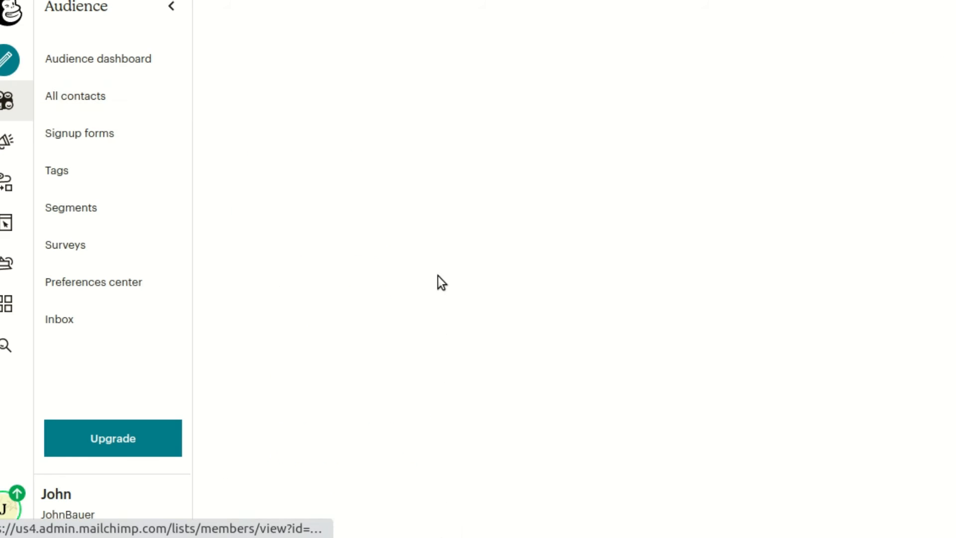
scroll(818, 309, "down", 10)
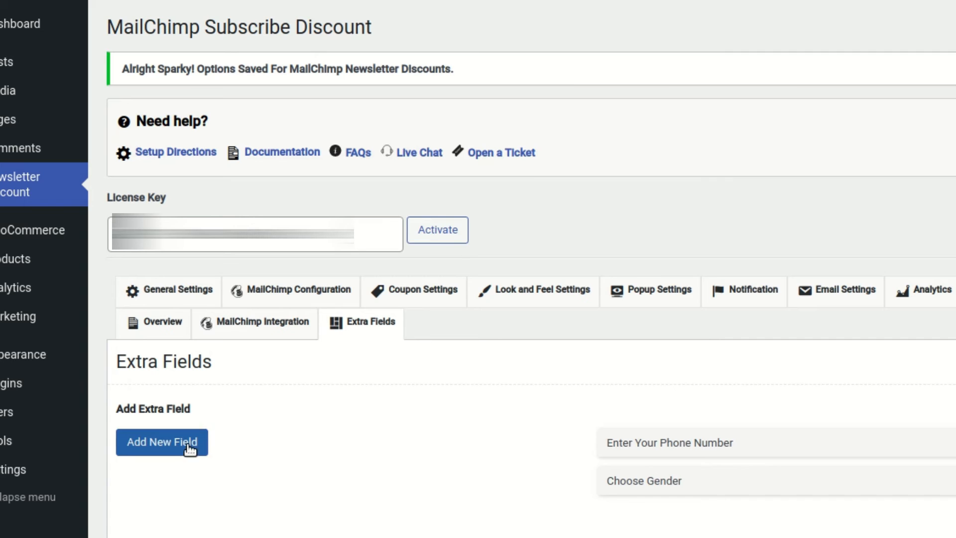
Add a new Single Line Text extra field named 'Enter Your Birthday'.
left_click(189, 448)
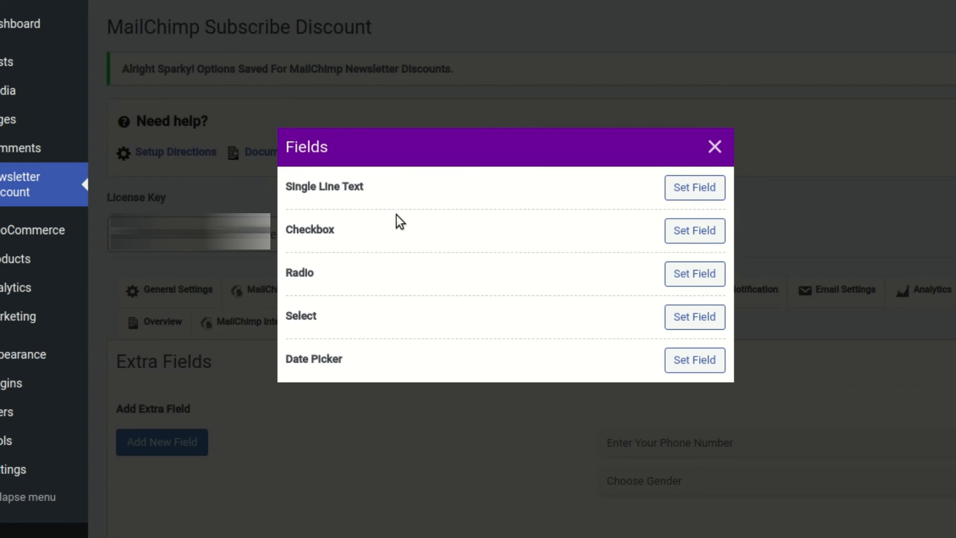
left_click(692, 188)
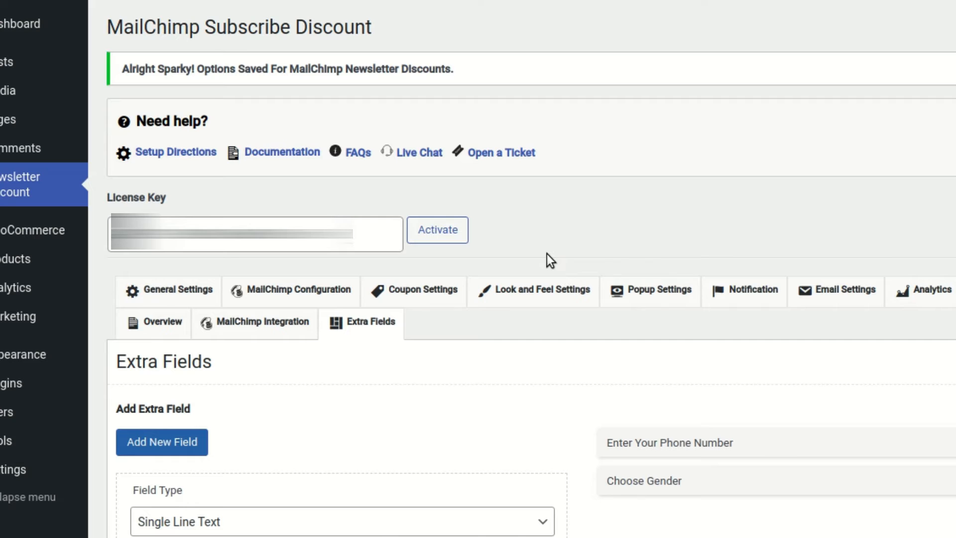
scroll(340, 374, "down", 3)
left_click(293, 382)
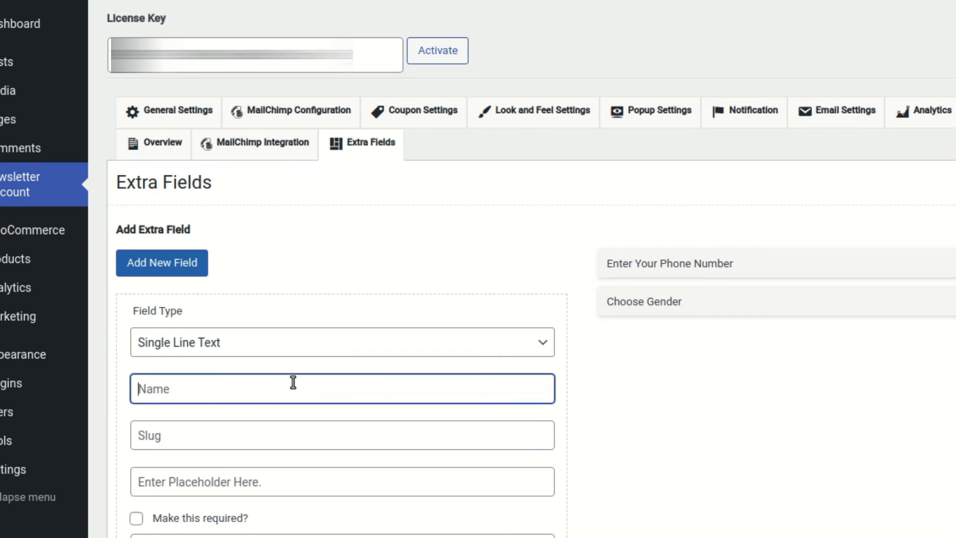
type("Enter Your Birthda")
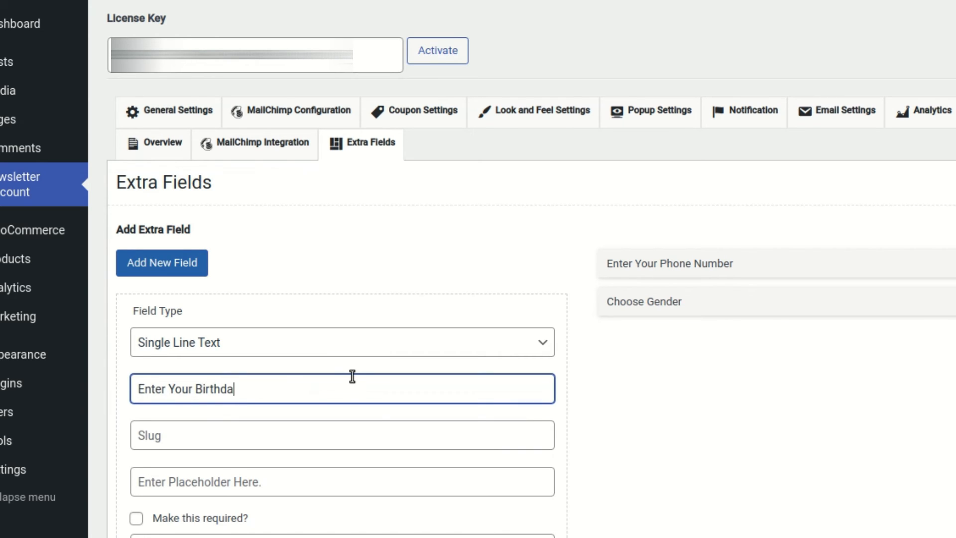
type("y")
key("Tab")
key("Tab")
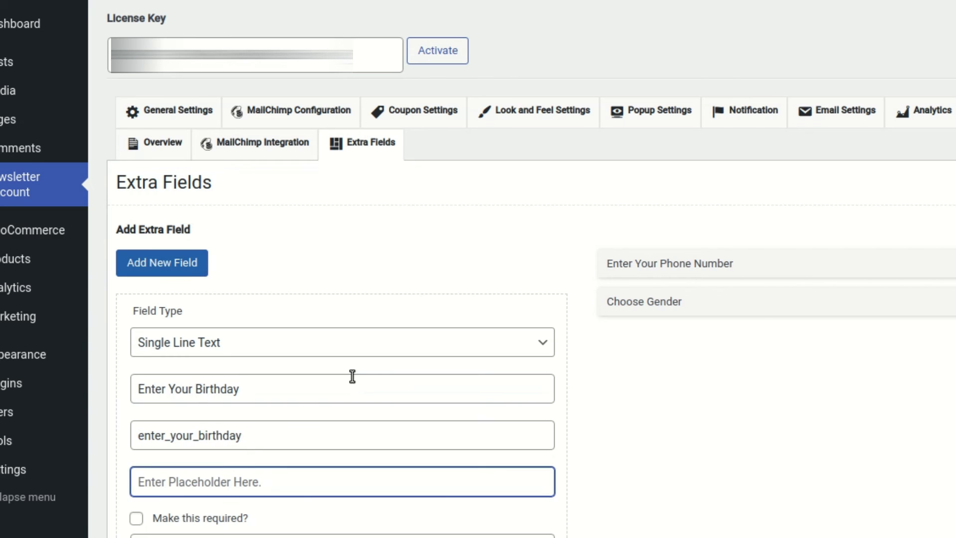
Give the birthday field the placeholder 'Birthday in: MM/DD'.
scroll(352, 343, "down", 3)
type("Bi")
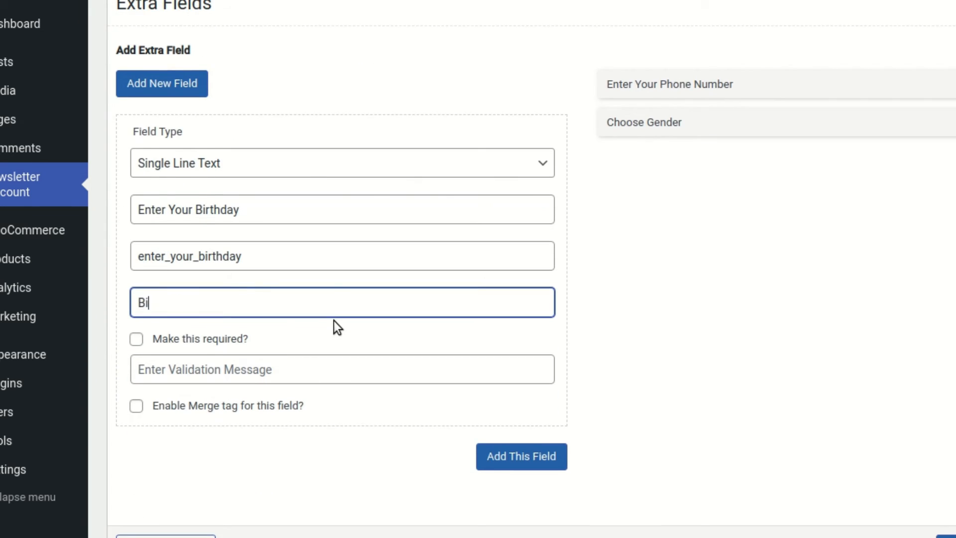
type("rthday in")
key("BackSpace")
type(": MM")
type("?DD")
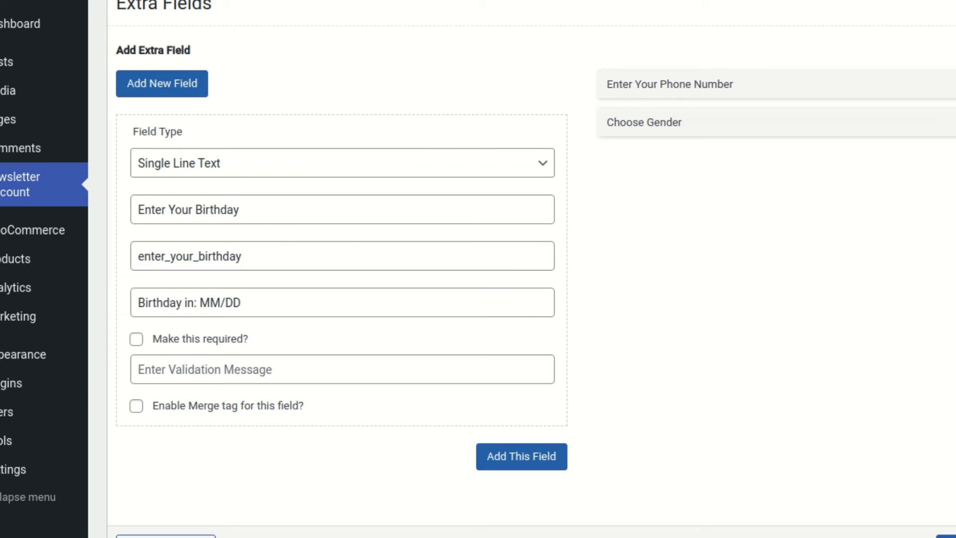
left_click(178, 369)
Make it required with message 'Please Enter Your Birthday', enable the merge tag, add and save.
left_click(137, 339)
left_click(230, 369)
type("Please ")
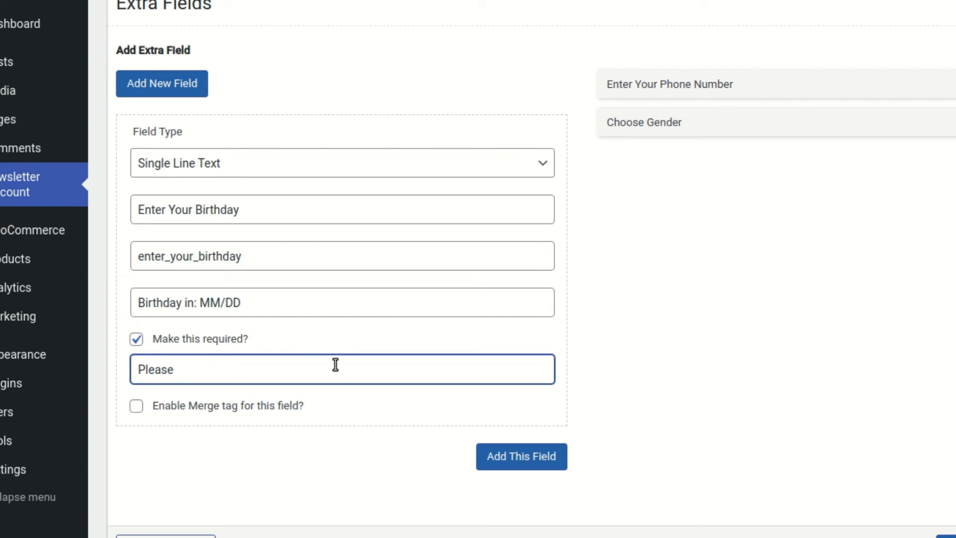
type("Enter Your Bir")
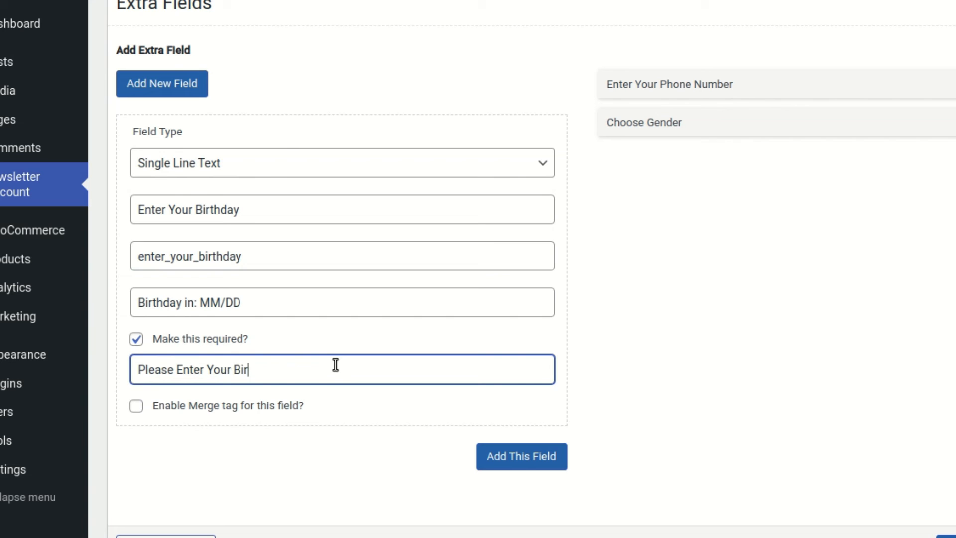
type("thday")
key("Tab")
key("space")
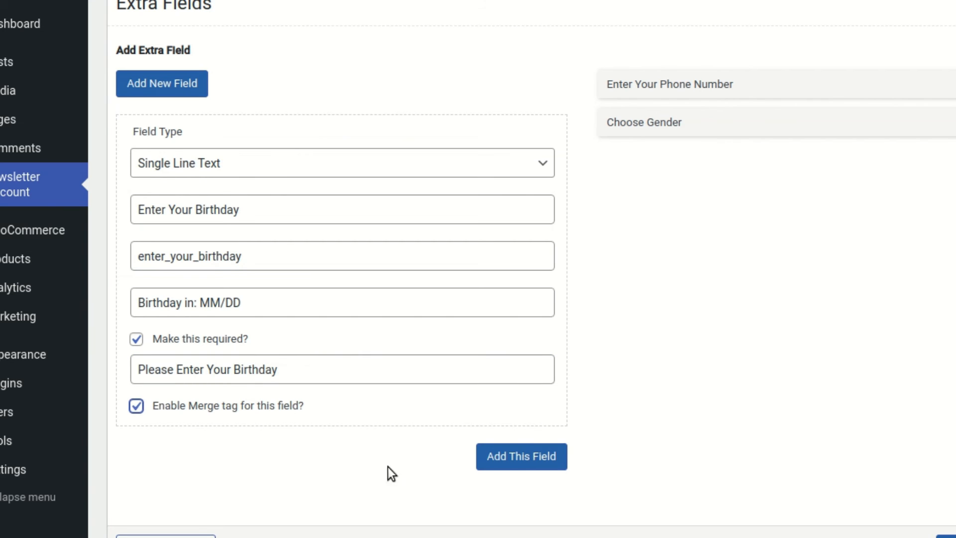
left_click(506, 463)
left_click(946, 394)
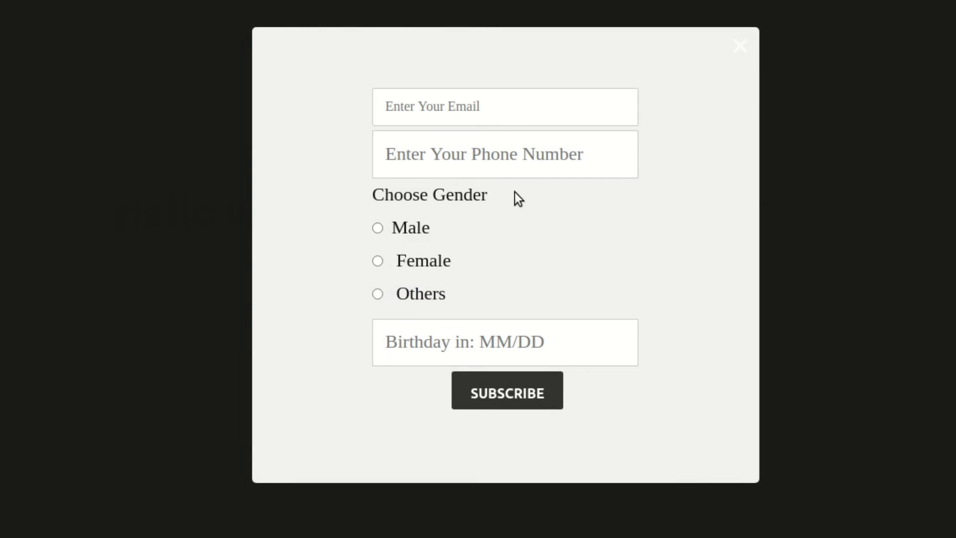
Submit the popup with only a test email to trigger the required-field errors.
left_click(432, 100)
left_click(438, 102)
left_click(499, 393)
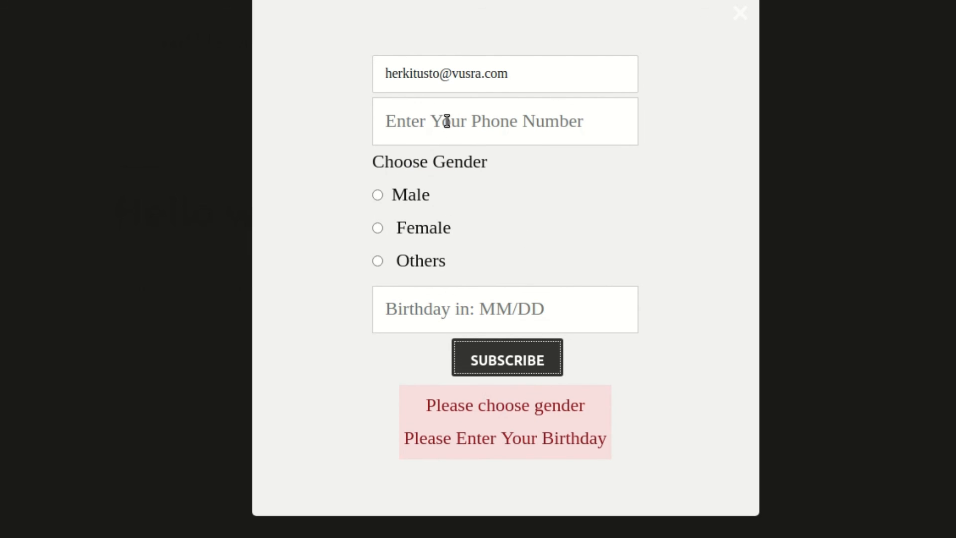
Choose Male, enter birthday 09/03, and resubmit the signup.
left_click(446, 121)
left_click(402, 198)
left_click(461, 321)
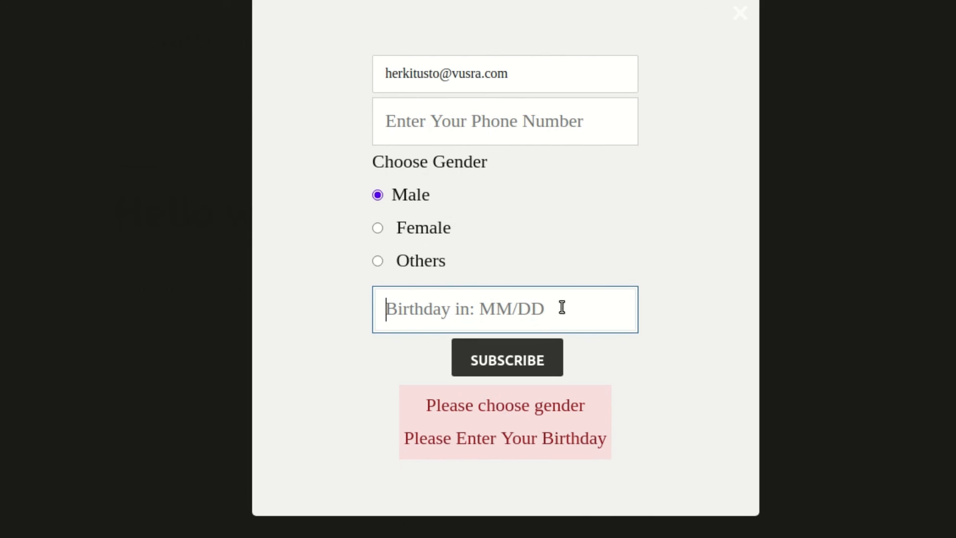
type("09/03")
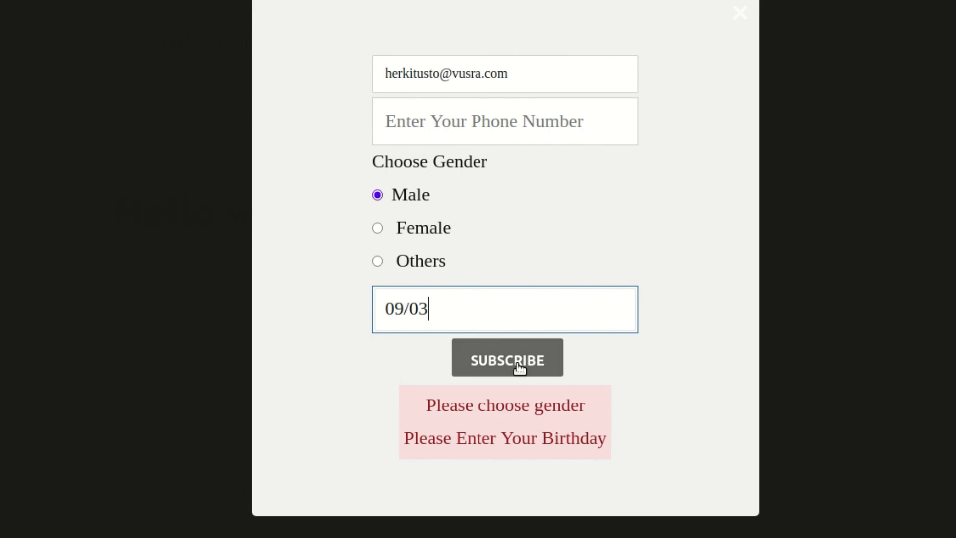
left_click(548, 360)
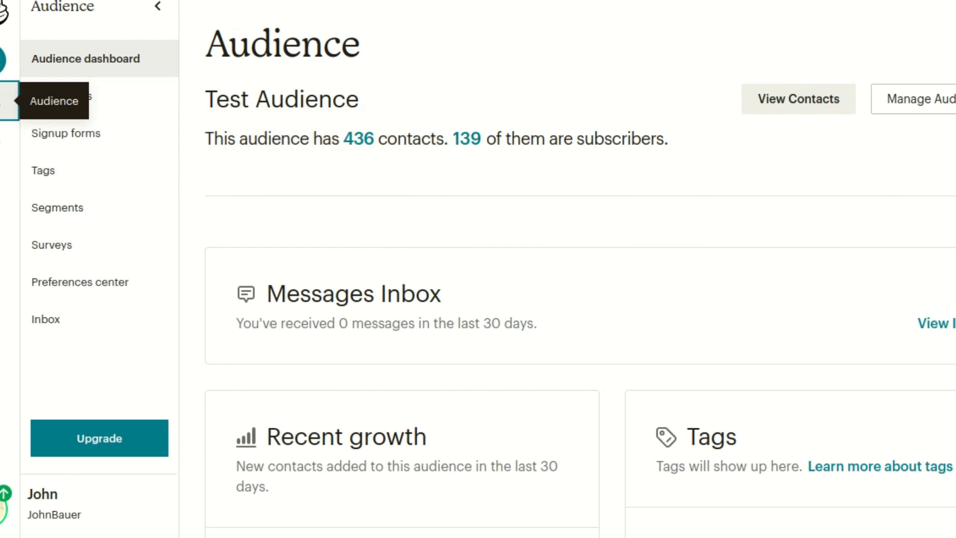
Open the newest contact's profile and check gender Male and birthday 09/03 in Profile Information.
left_click(169, 106)
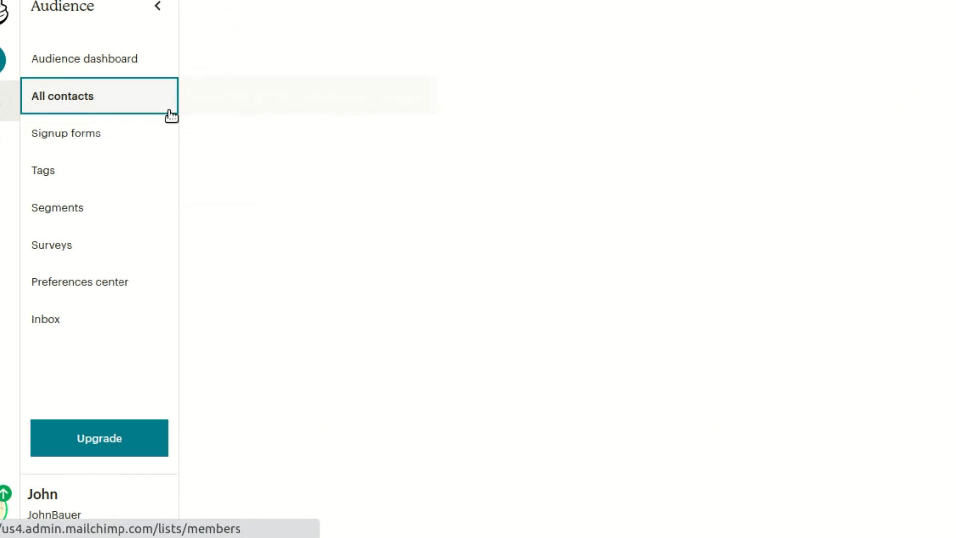
scroll(613, 223, "down", 6)
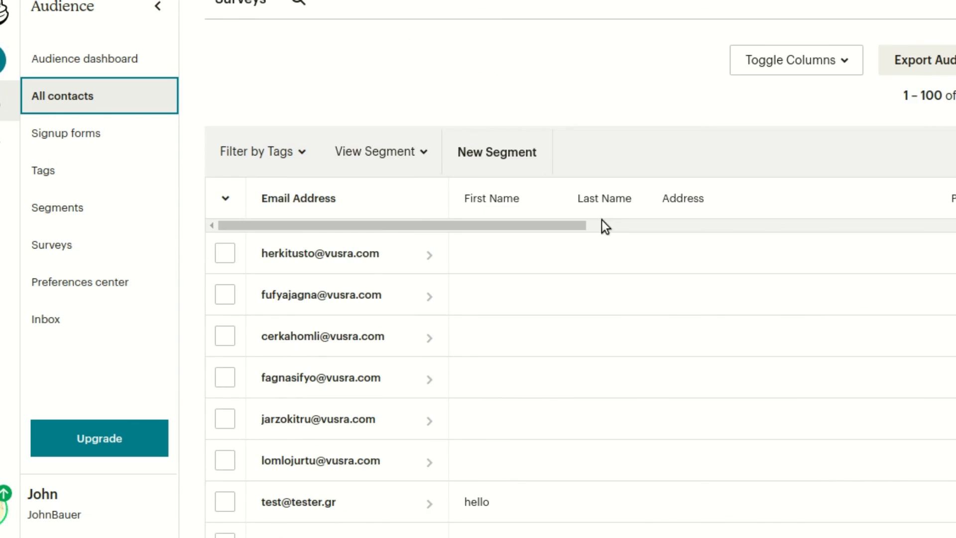
left_click(320, 265)
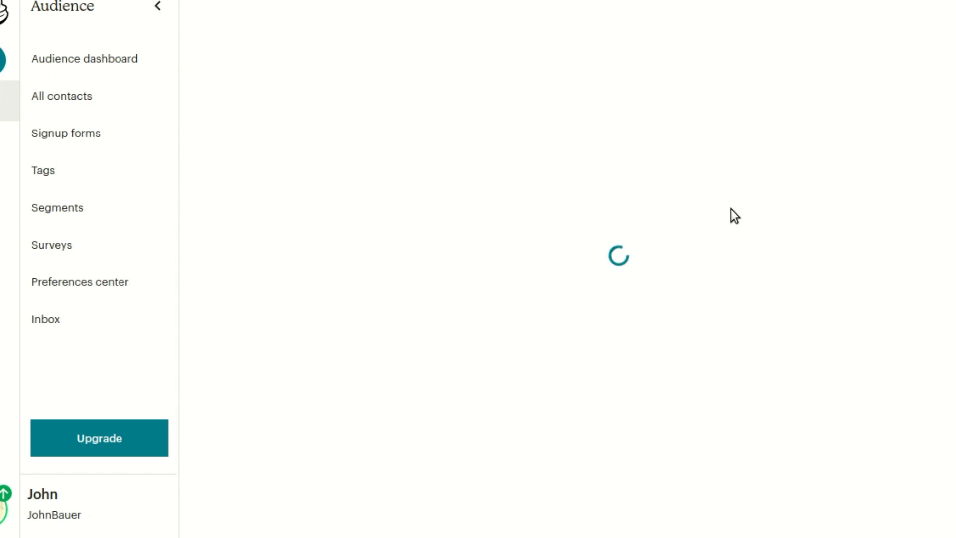
scroll(817, 260, "down", 5)
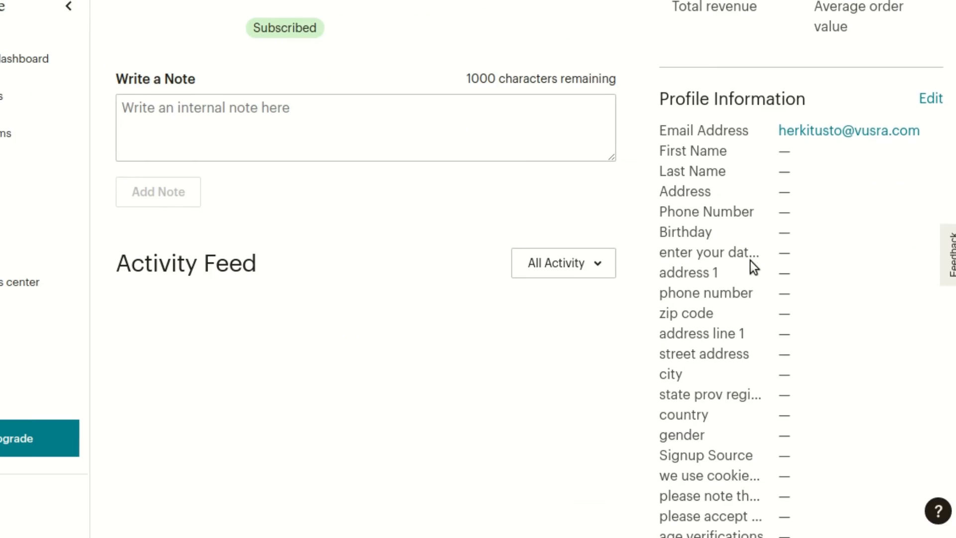
scroll(750, 261, "down", 5)
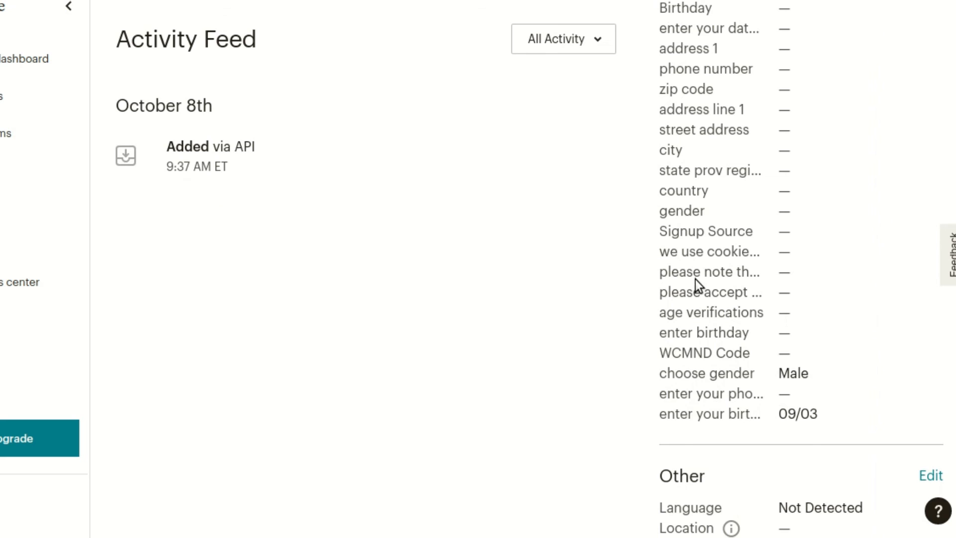
scroll(695, 280, "up", 7)
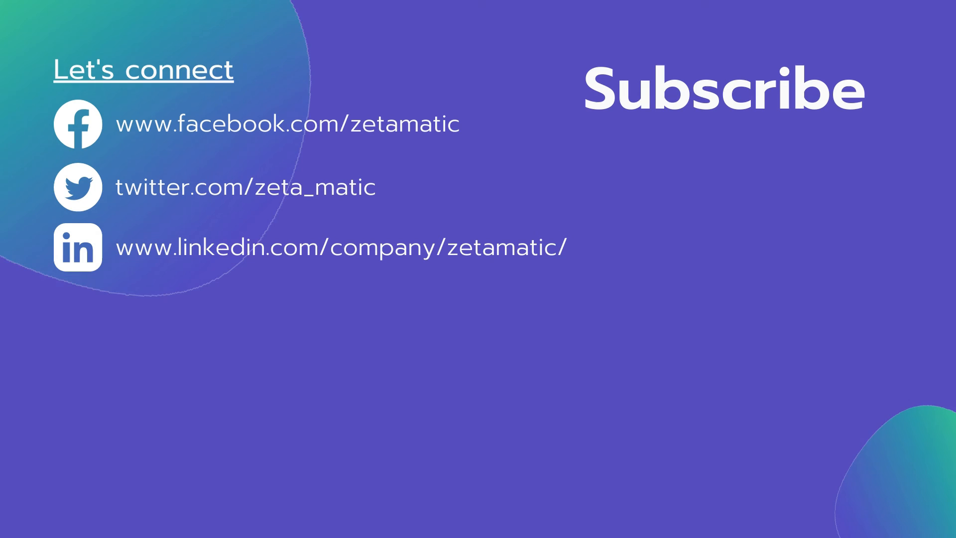